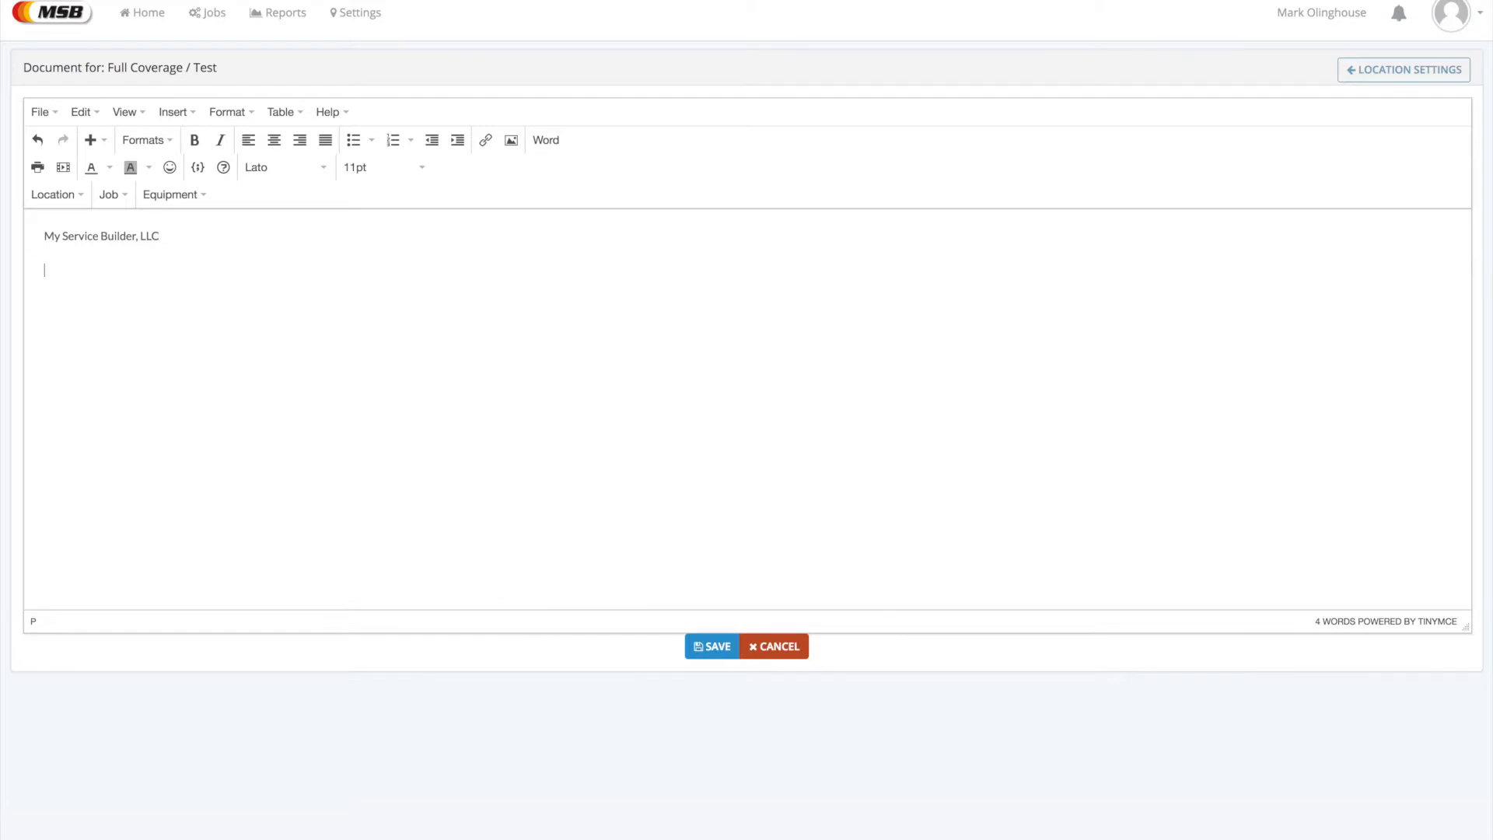
Set the "My Service Builder, LLC" line to the Verdana font at 18pt
{"action": "left_click_drag", "start_coordinate": [175, 236], "coordinate": [45, 237]}
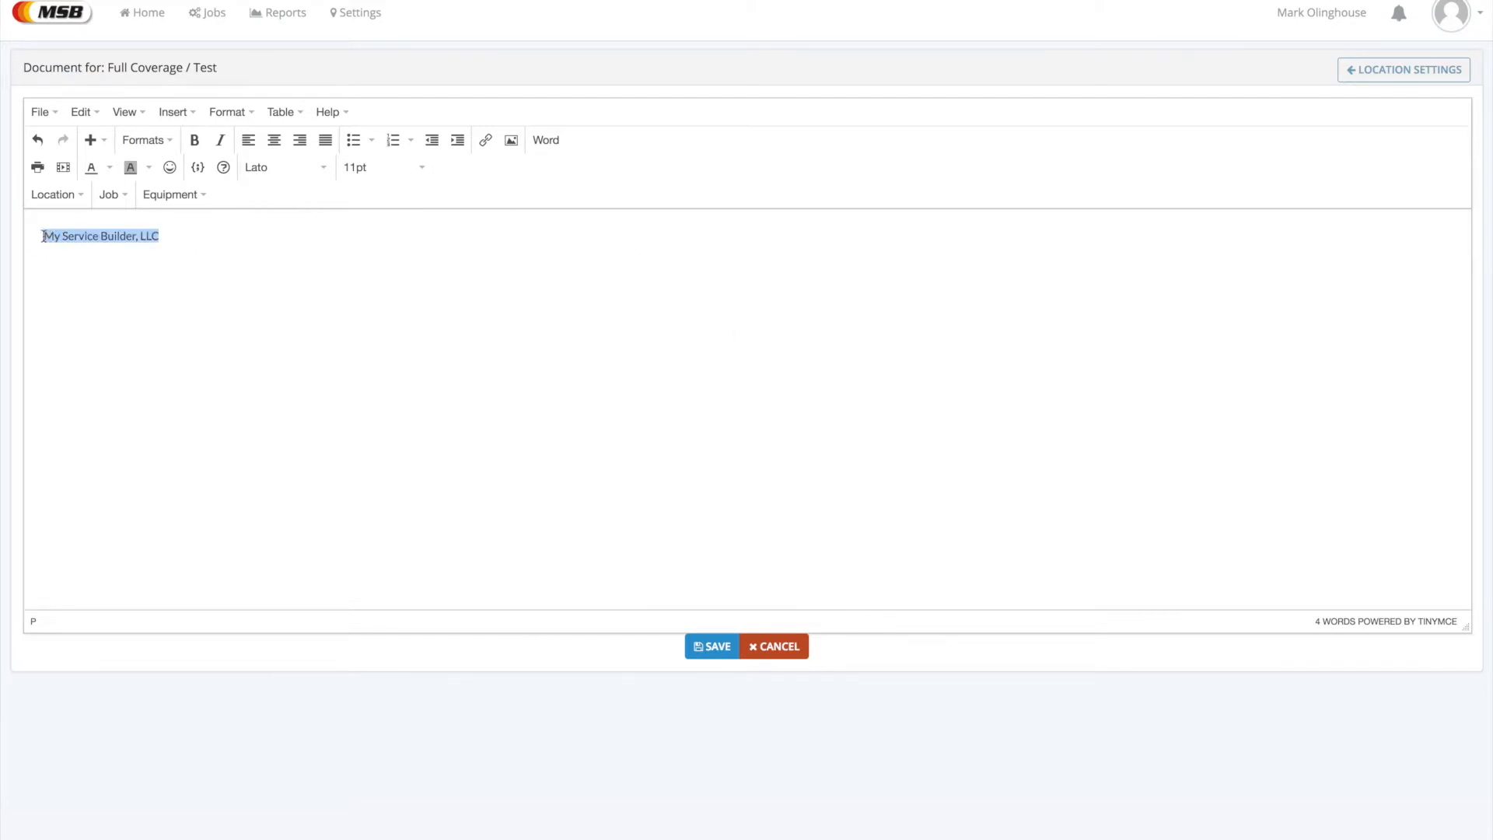
{"action": "left_click", "coordinate": [257, 168]}
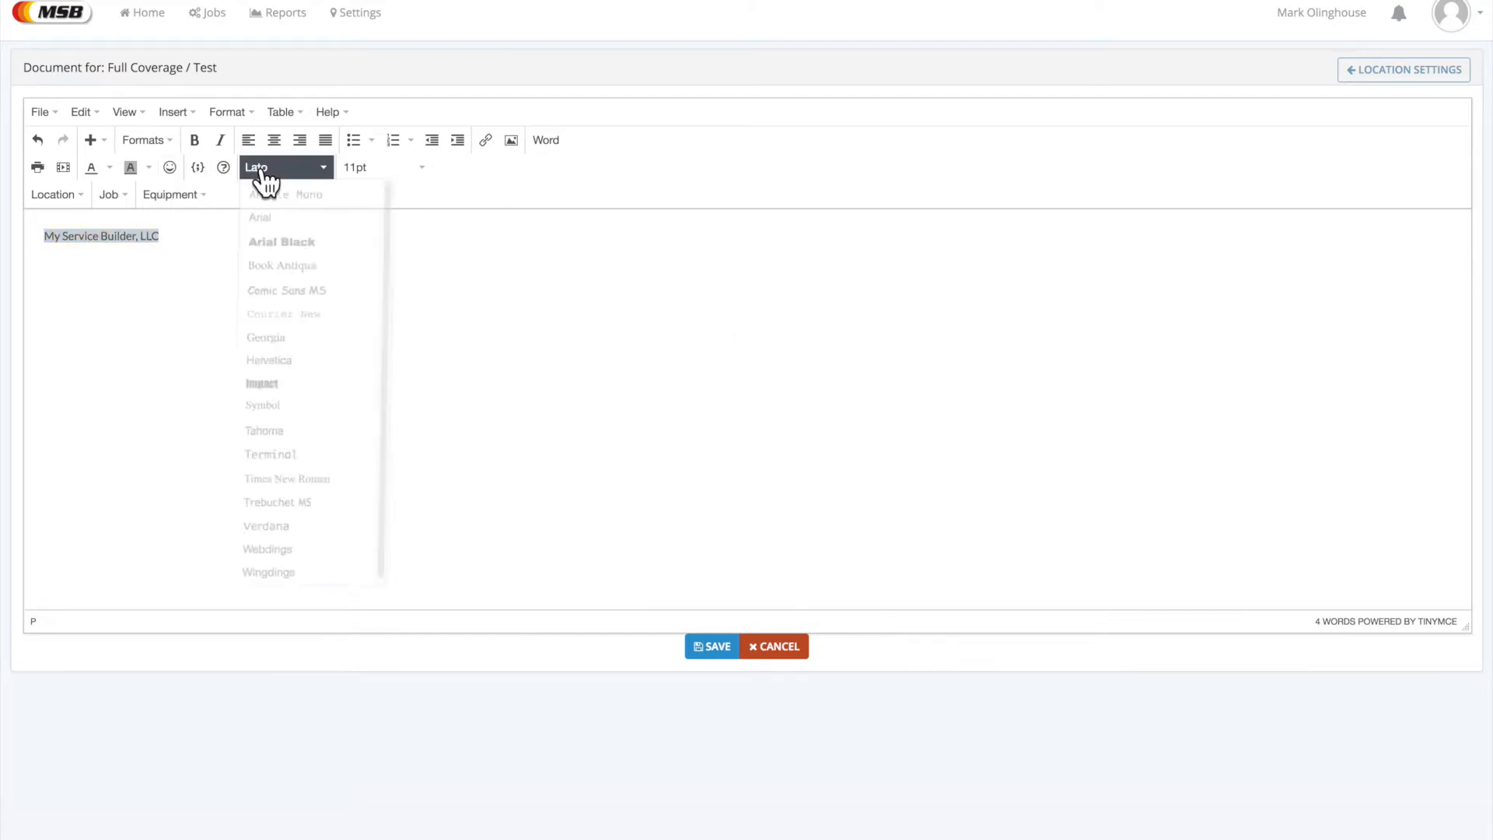
{"action": "left_click", "coordinate": [302, 531]}
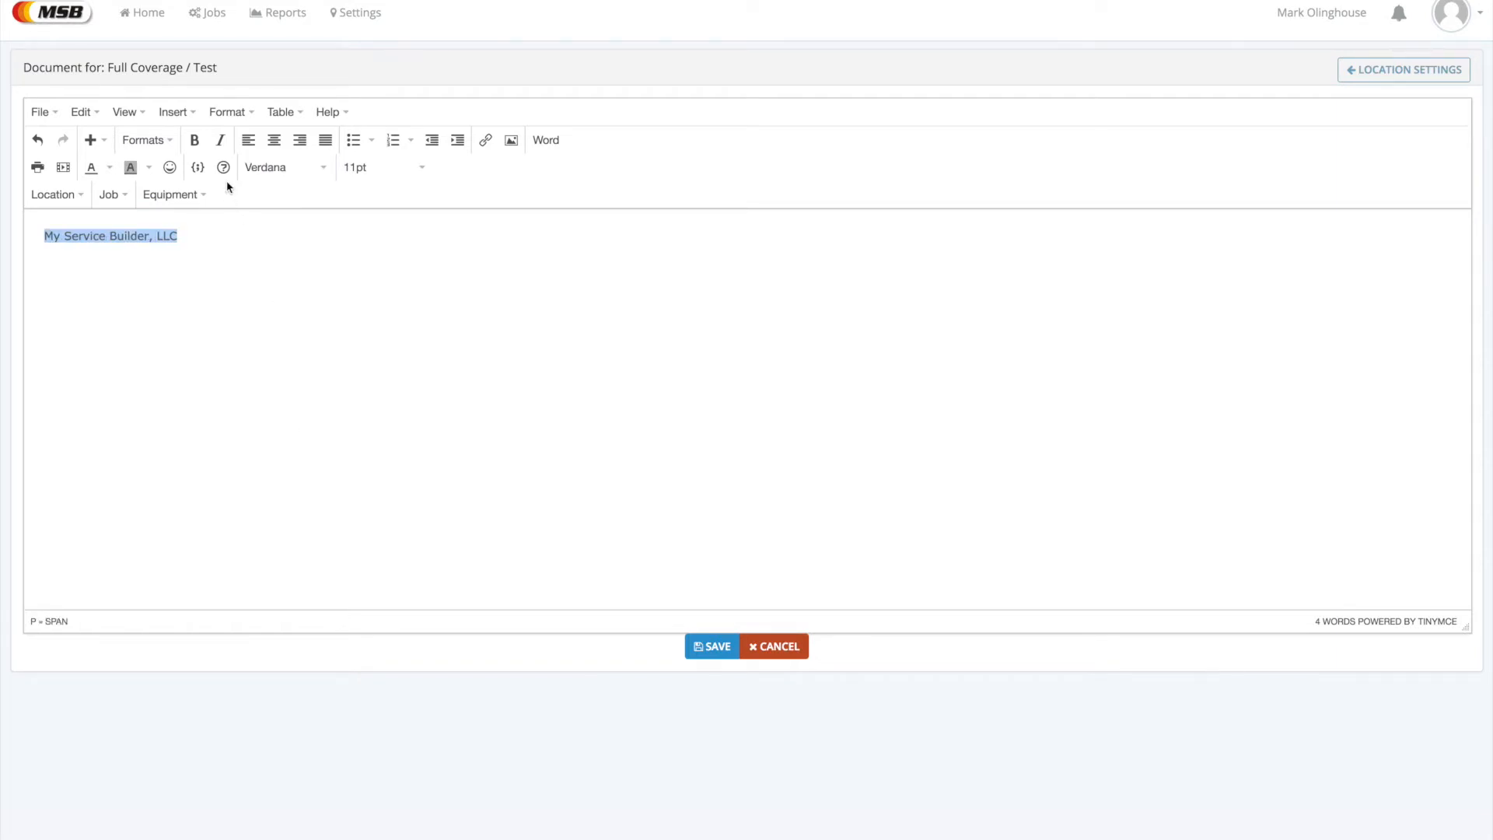
{"action": "left_click", "coordinate": [356, 170]}
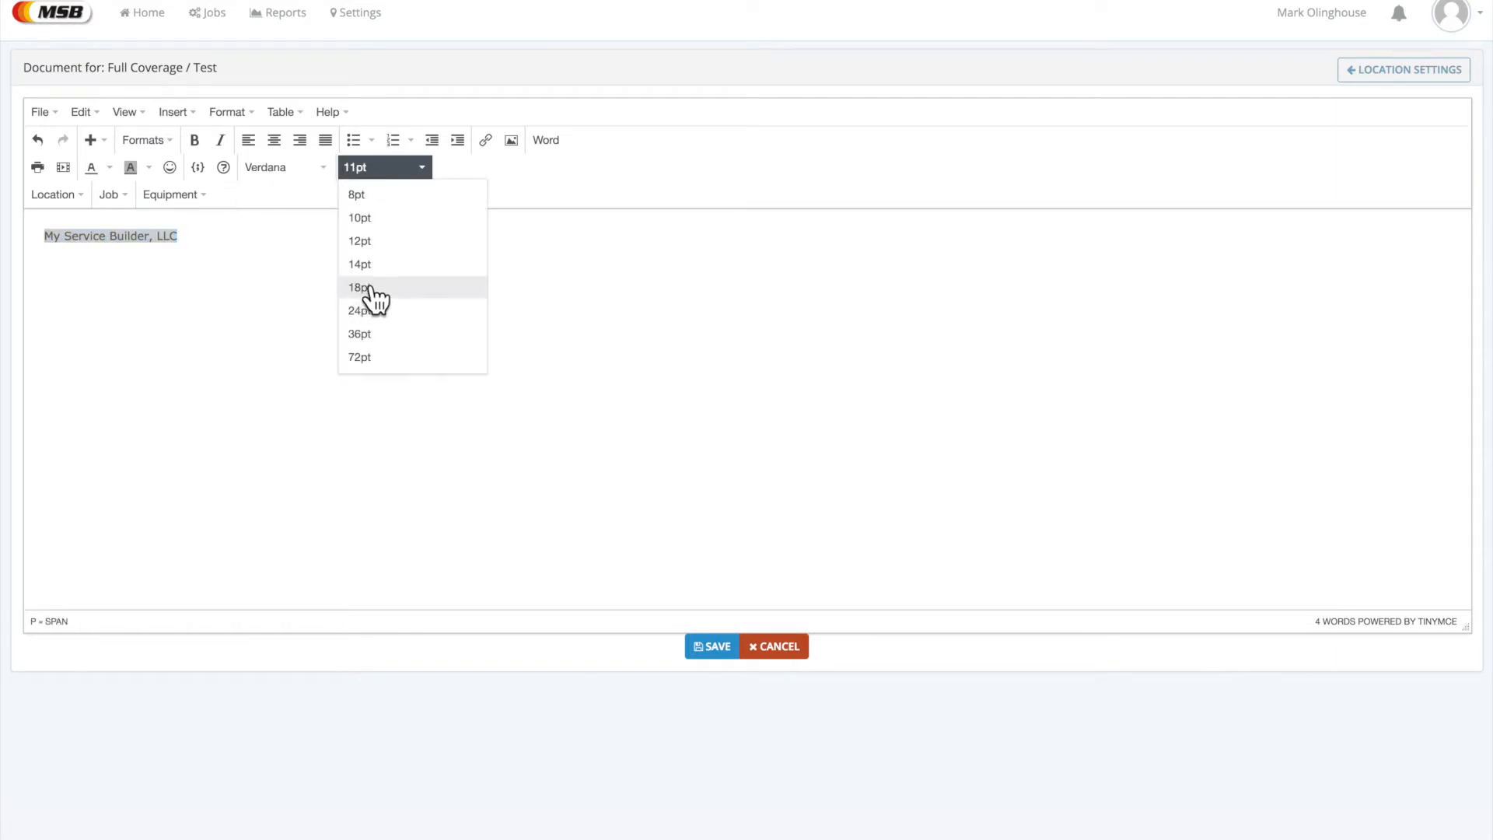
{"action": "left_click", "coordinate": [366, 287]}
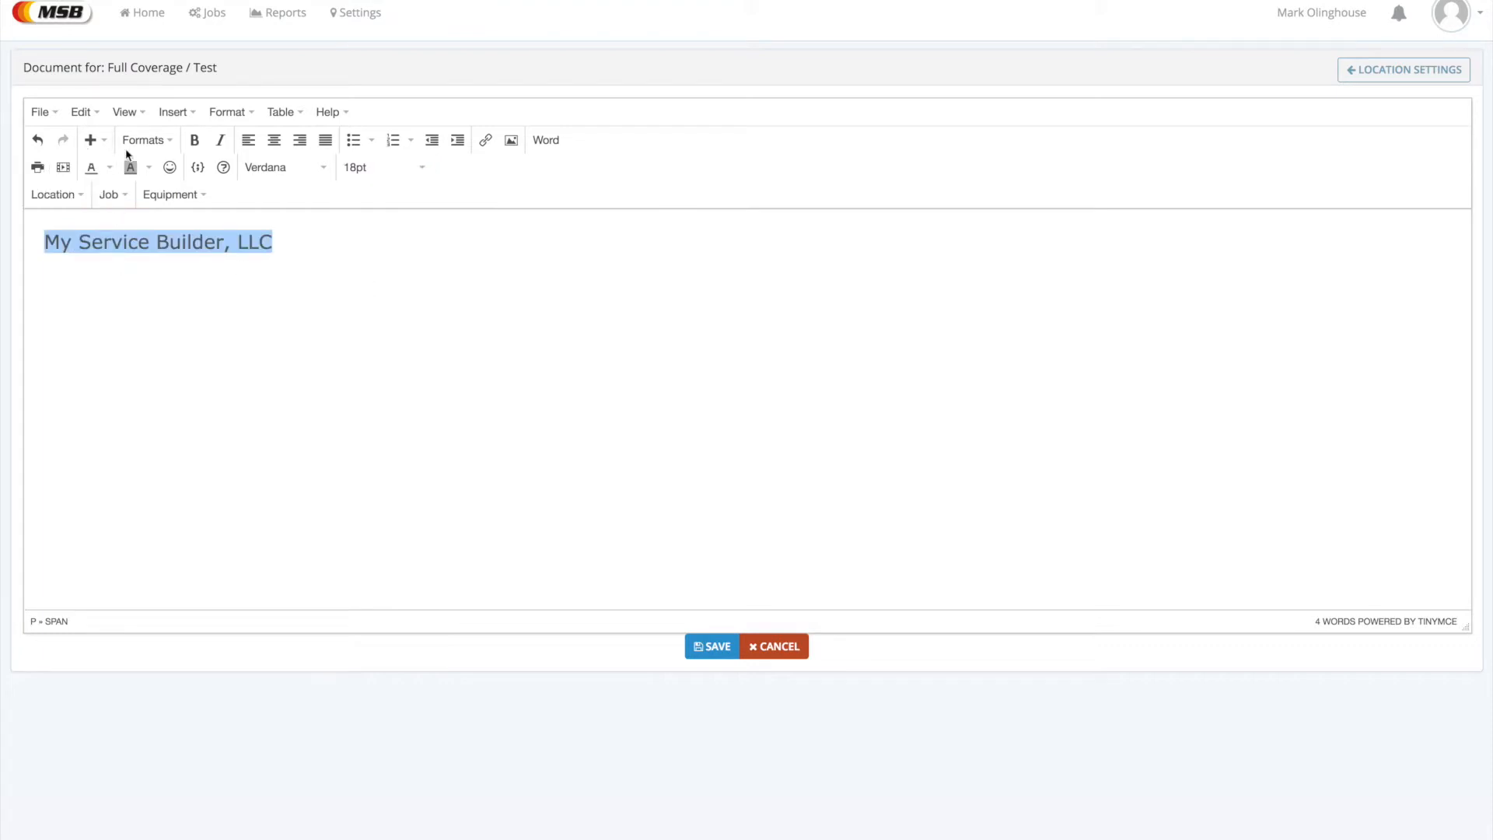
Make the "My Service Builder, LLC" line bold and apply the Heading 1 format to it
{"action": "left_click", "coordinate": [196, 146]}
{"action": "left_click", "coordinate": [164, 143]}
{"action": "mouse_move", "coordinate": [171, 162]}
{"action": "left_click", "coordinate": [314, 181]}
{"action": "left_click", "coordinate": [391, 356]}
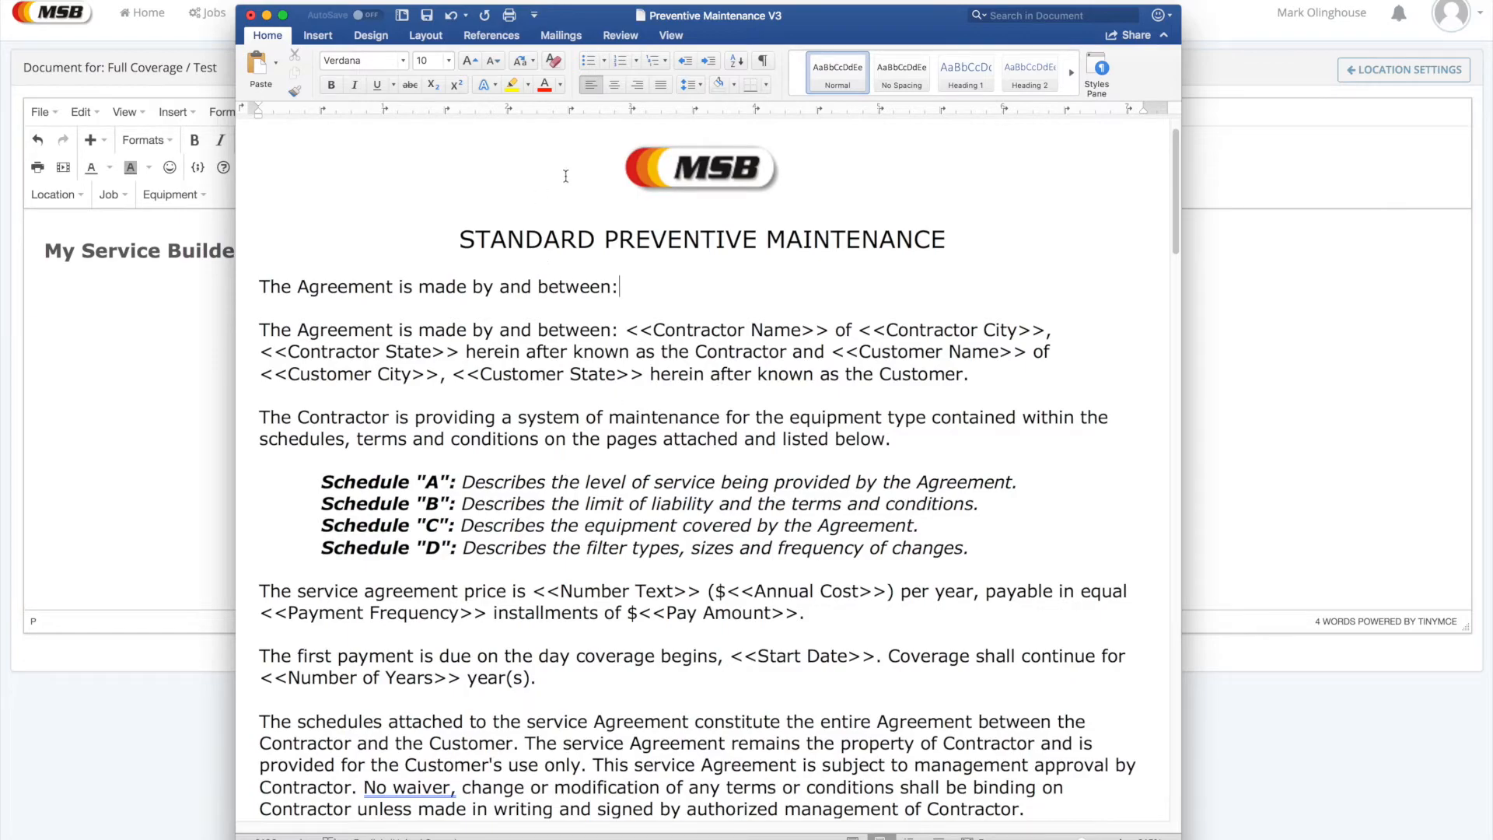
Copy the whole Preventive Maintenance V3 document in Word and paste it into the MSB document editor in place of "My Service Builder, LLC"
{"action": "left_click_drag", "start_coordinate": [622, 180], "coordinate": [700, 824]}
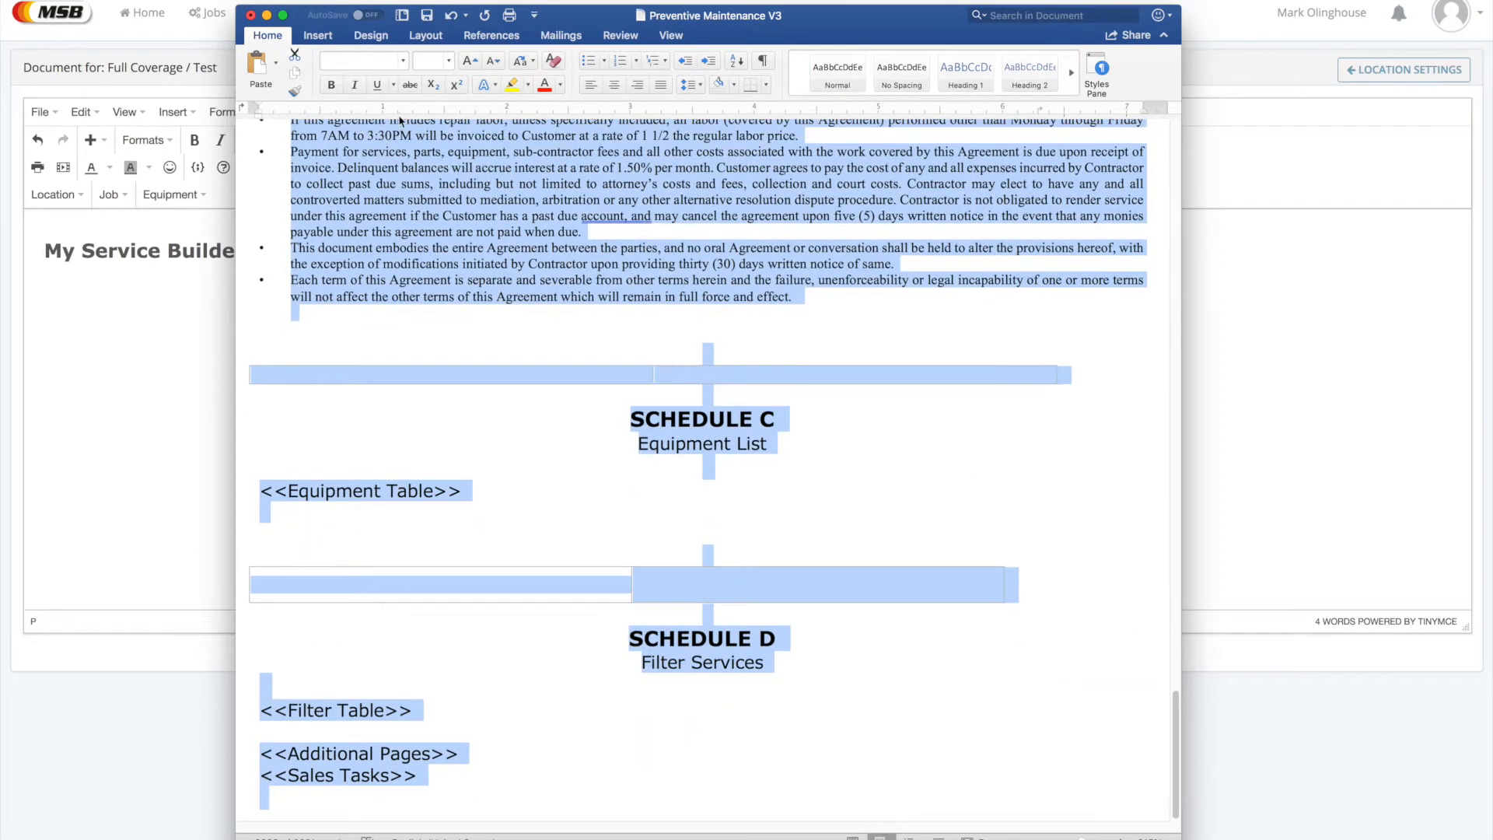
{"action": "left_click", "coordinate": [1219, 253]}
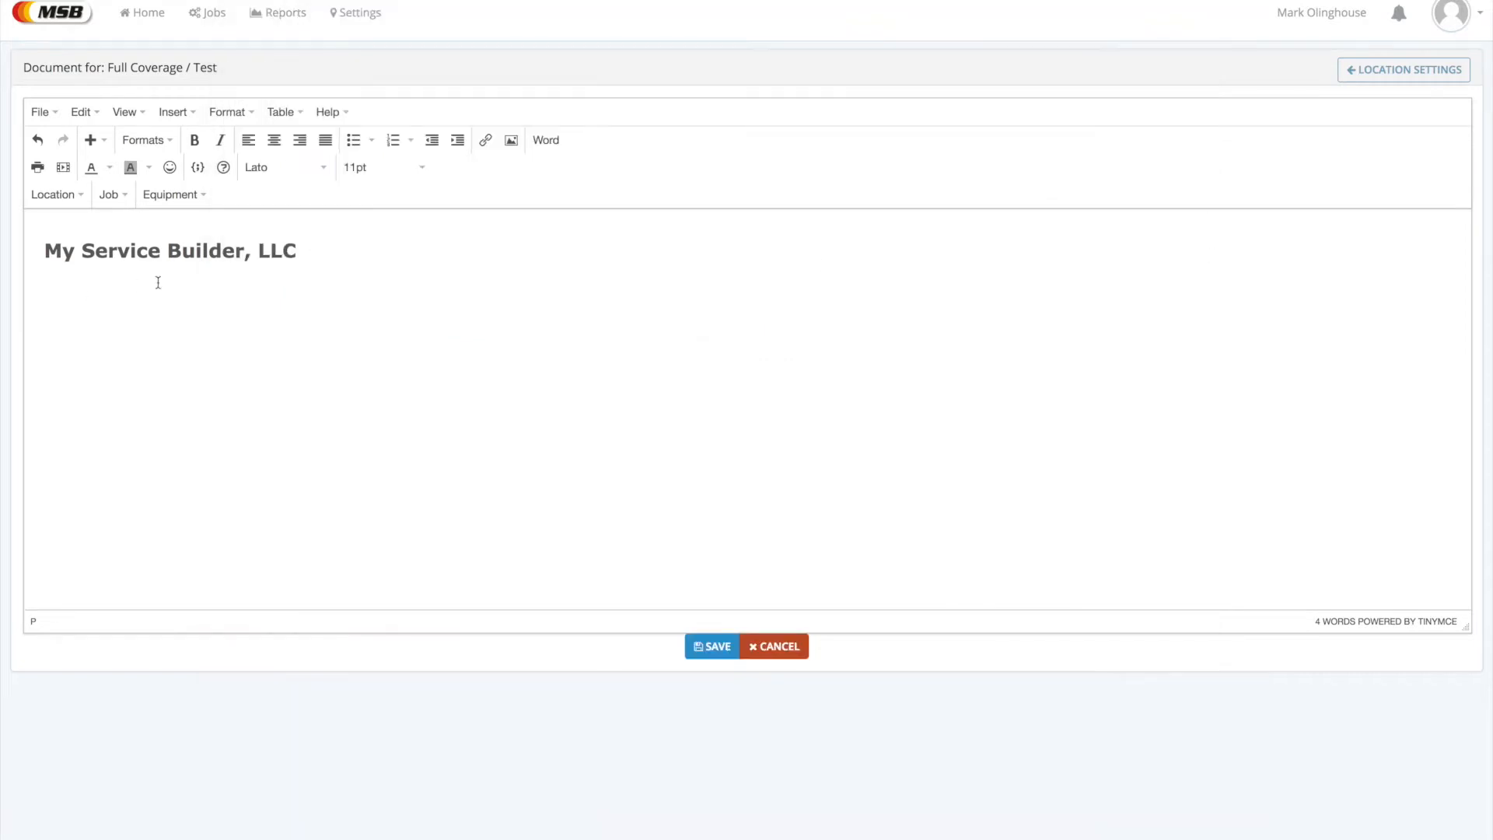
{"action": "left_click_drag", "start_coordinate": [323, 251], "coordinate": [27, 248]}
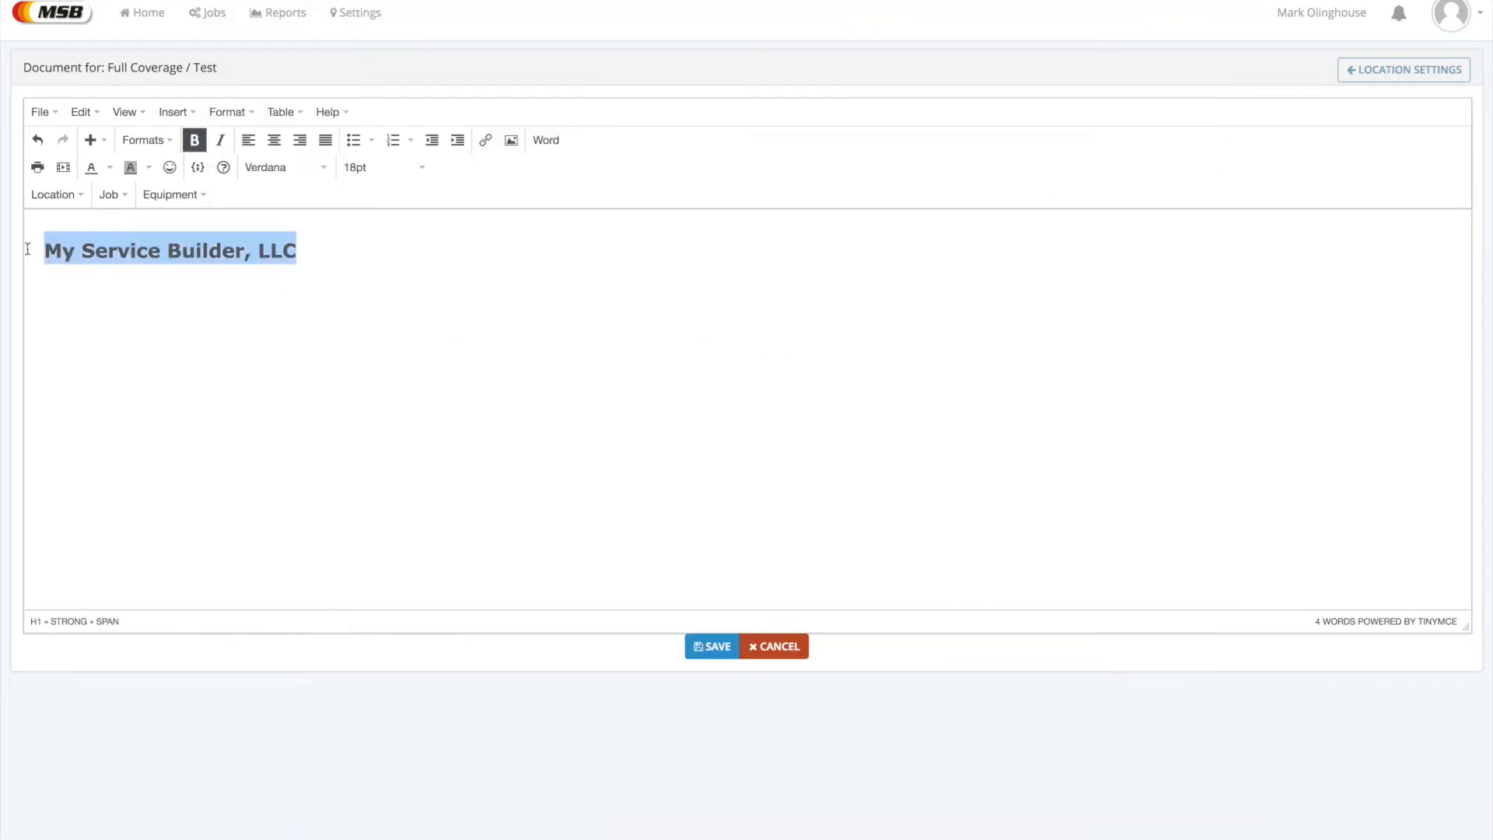
{"action": "key", "text": "BackSpace"}
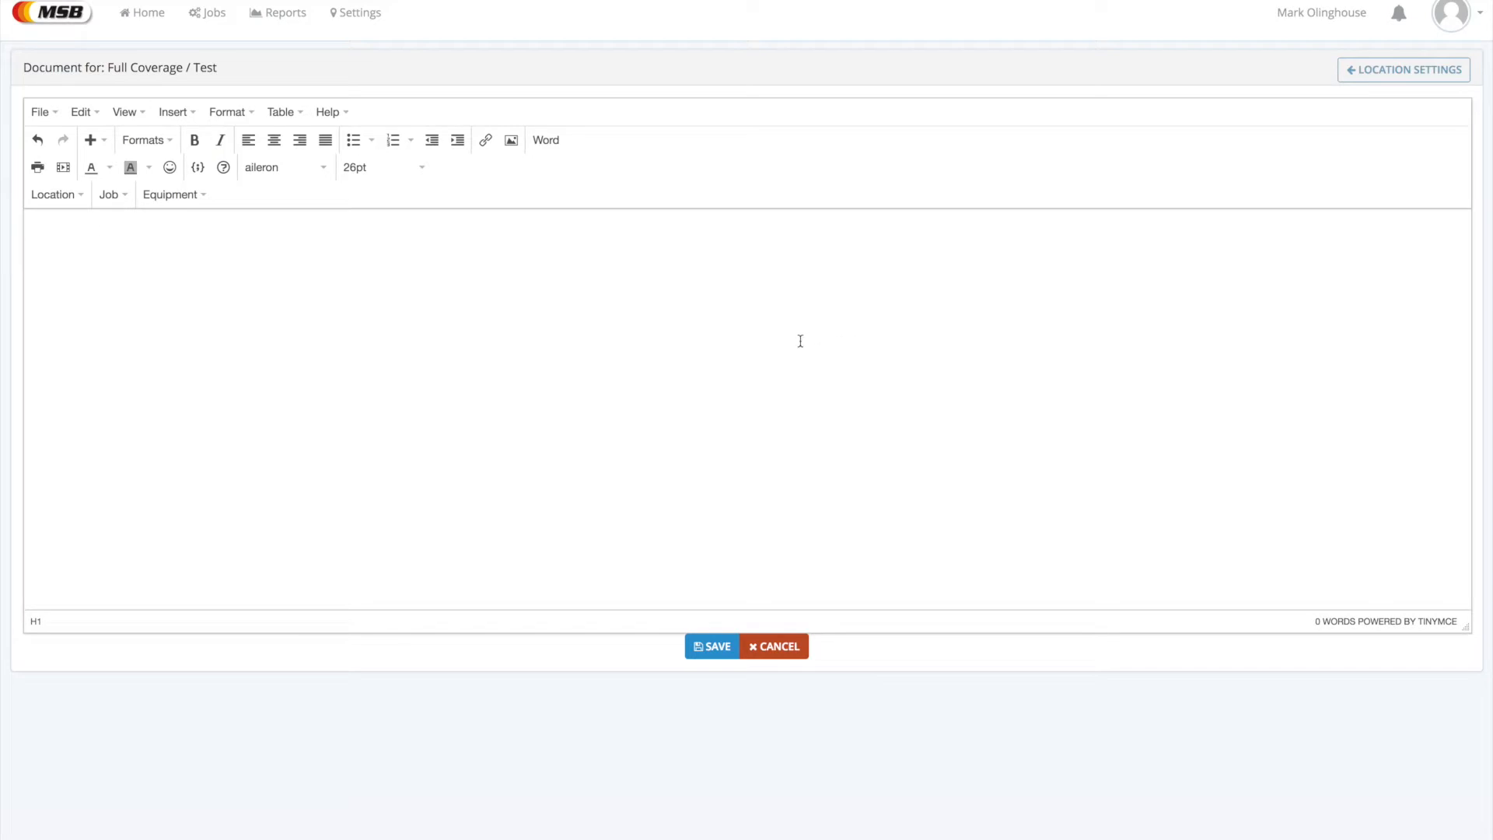
{"action": "key", "text": "ctrl+v"}
{"action": "left_click_drag", "start_coordinate": [1465, 585], "coordinate": [1488, 208]}
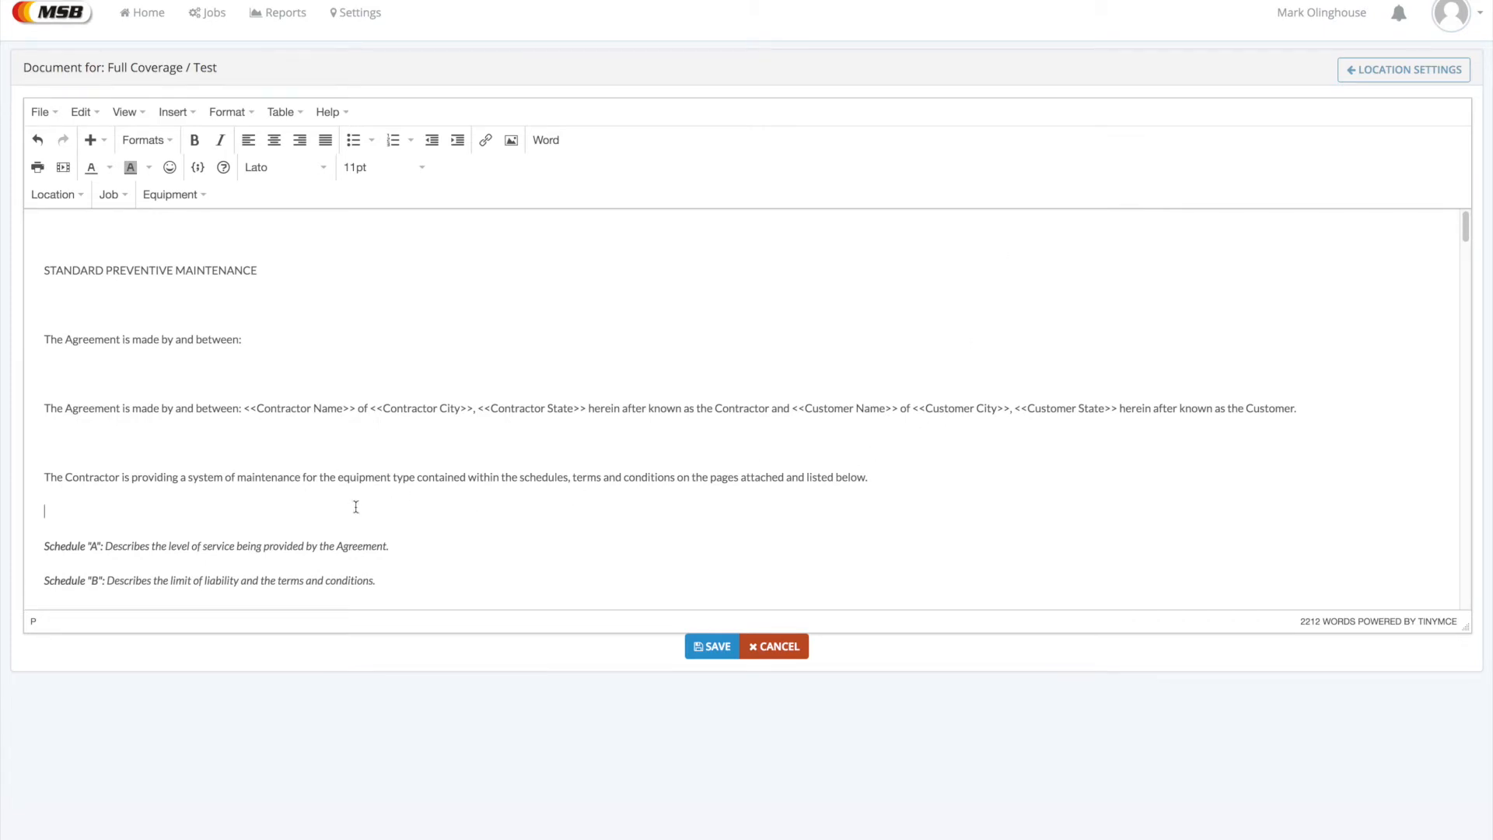
Remove the blank line above the Schedule "A" to "D" descriptions and turn those four lines into a bulleted list
{"action": "key", "text": "BackSpace"}
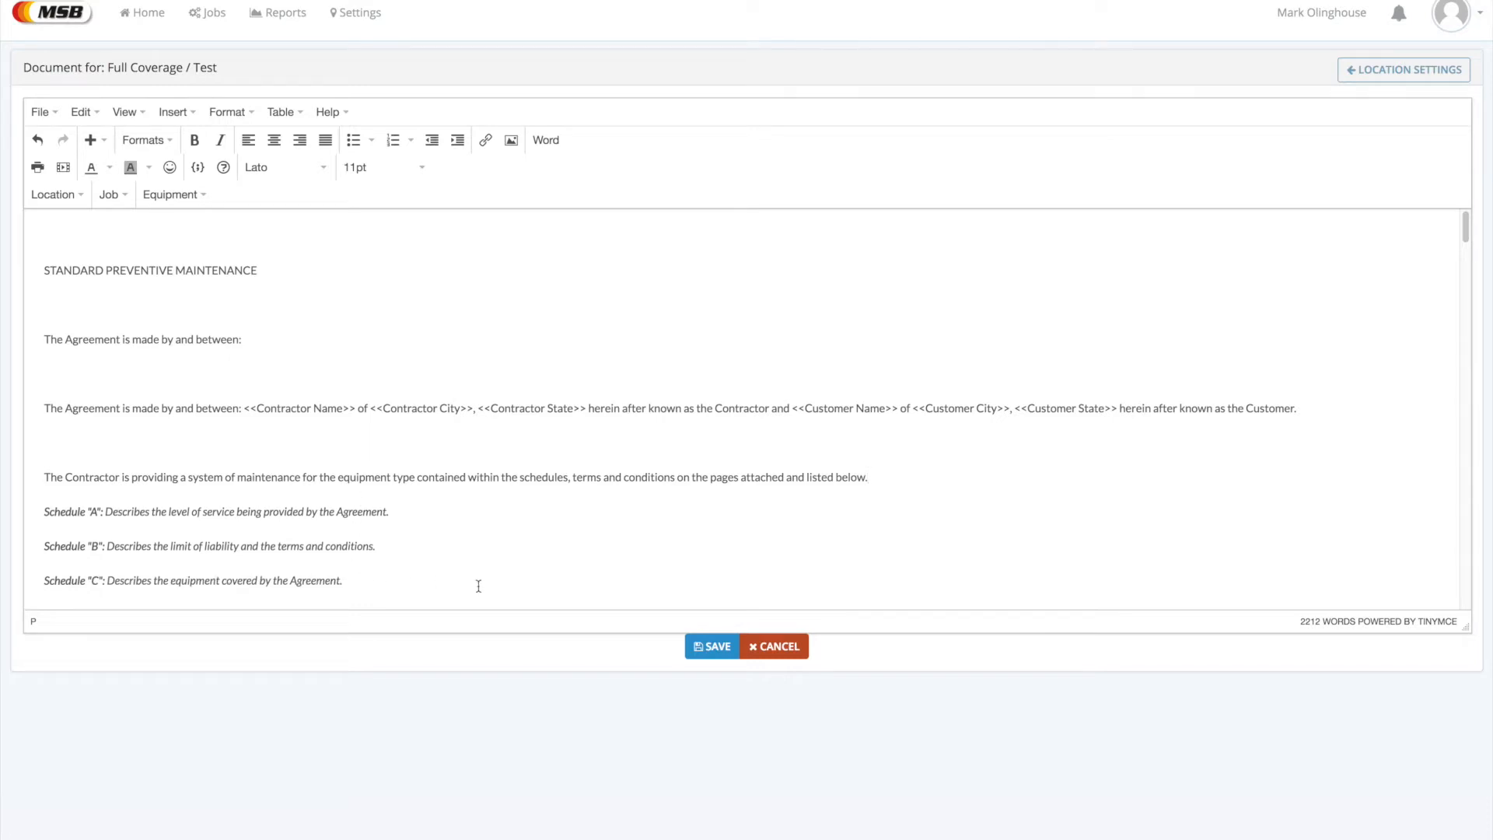
{"action": "left_click_drag", "start_coordinate": [1466, 627], "coordinate": [1464, 750]}
{"action": "left_click_drag", "start_coordinate": [376, 615], "coordinate": [44, 512]}
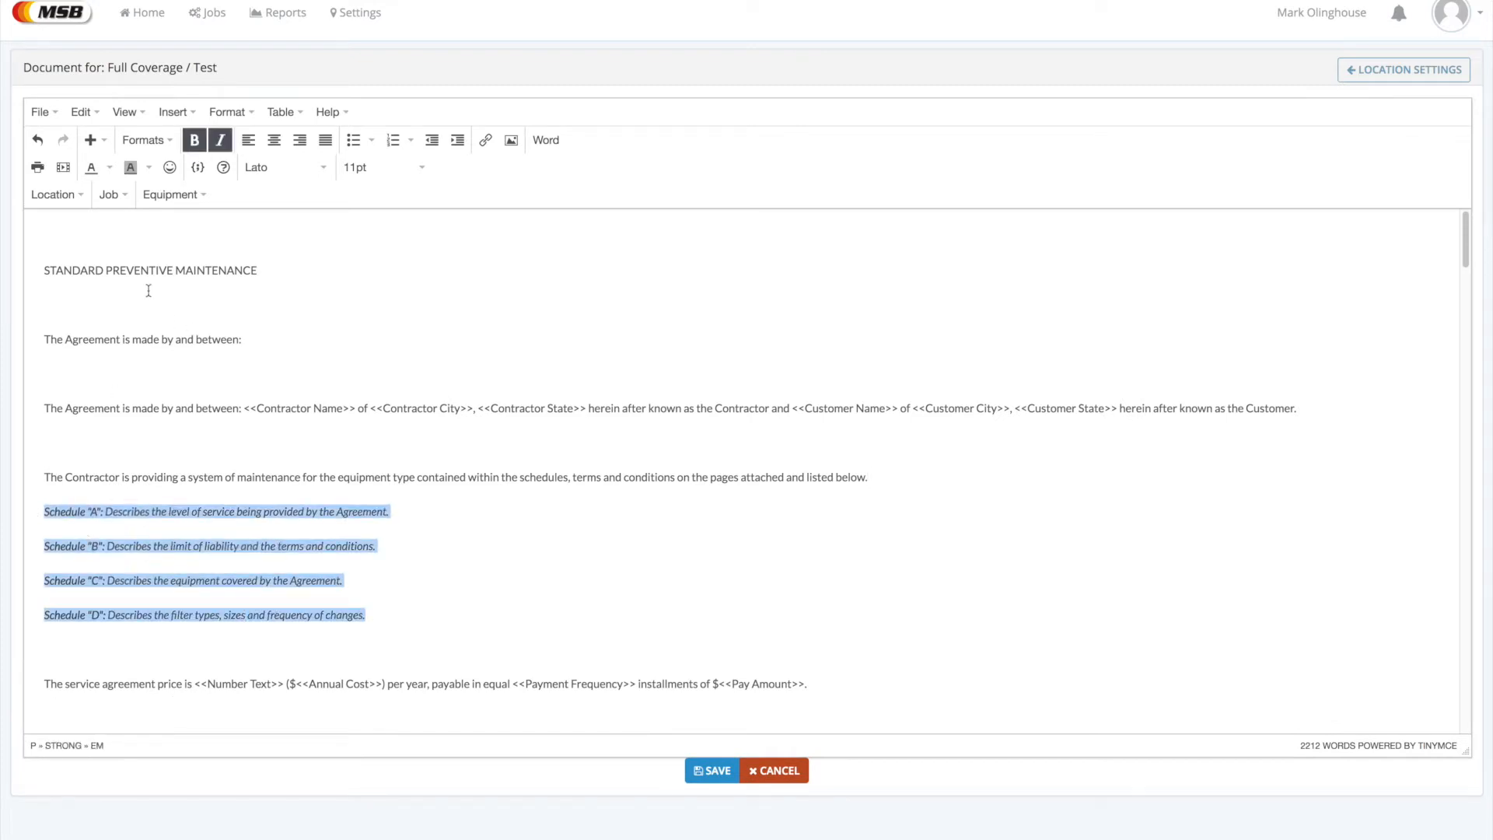
{"action": "left_click", "coordinate": [353, 140]}
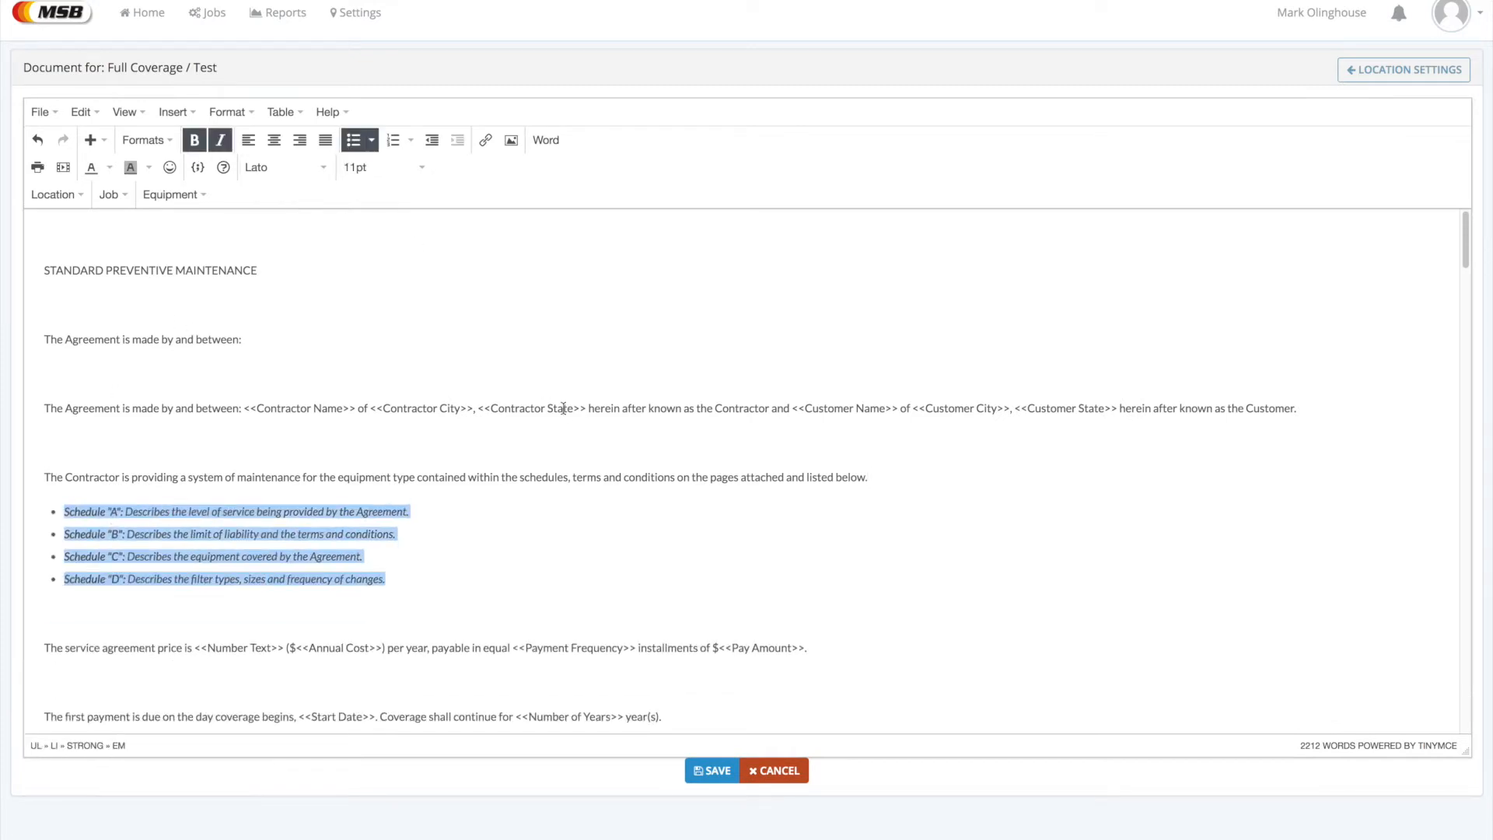
{"action": "left_click", "coordinate": [503, 565]}
Delete the blank lines above the "The Contractor is providing" paragraph and above the paragraph containing <<Contractor Name>>
{"action": "left_click", "coordinate": [429, 451]}
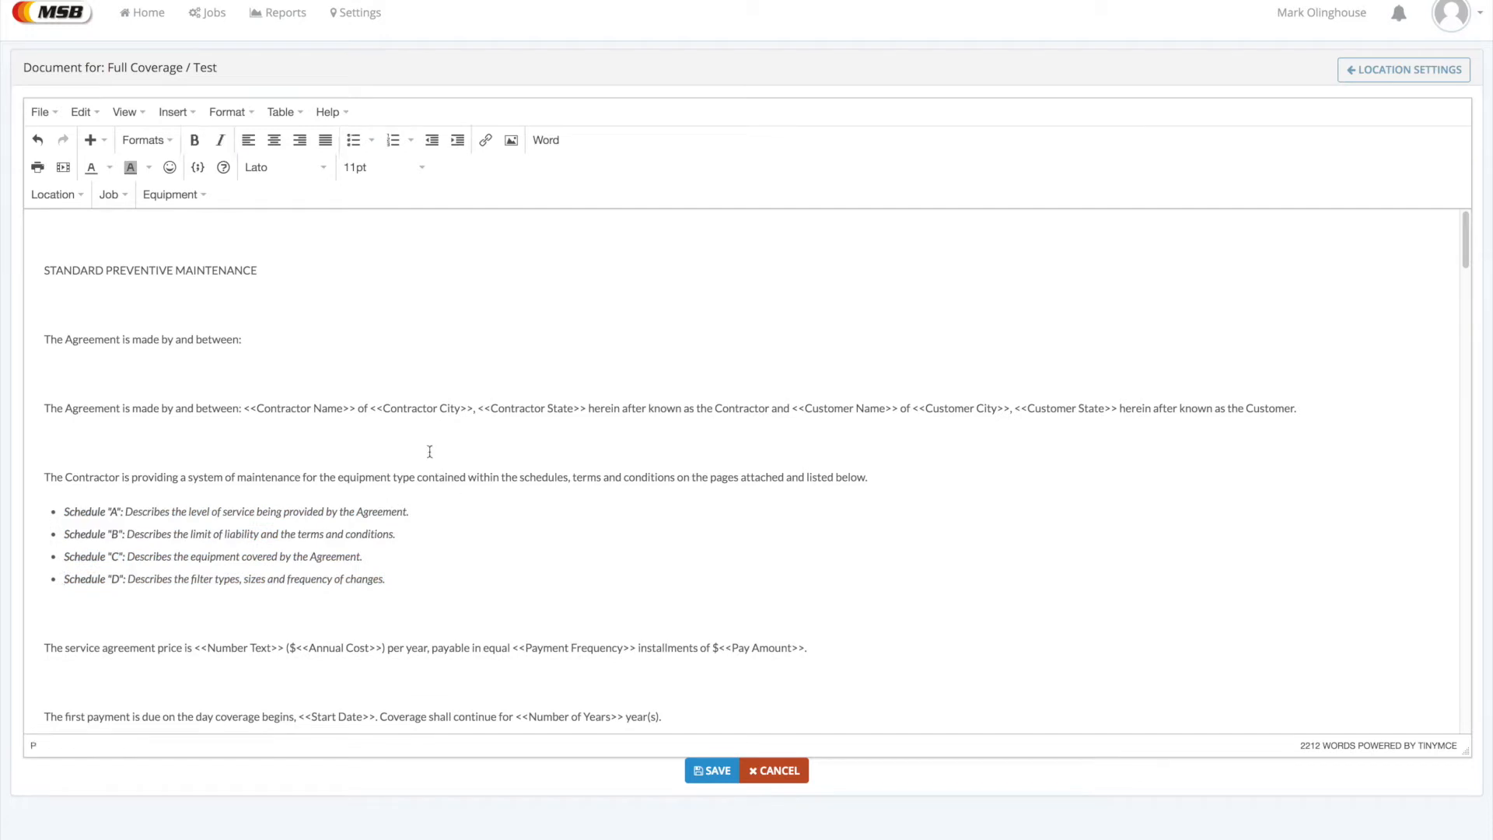
{"action": "key", "text": "BackSpace"}
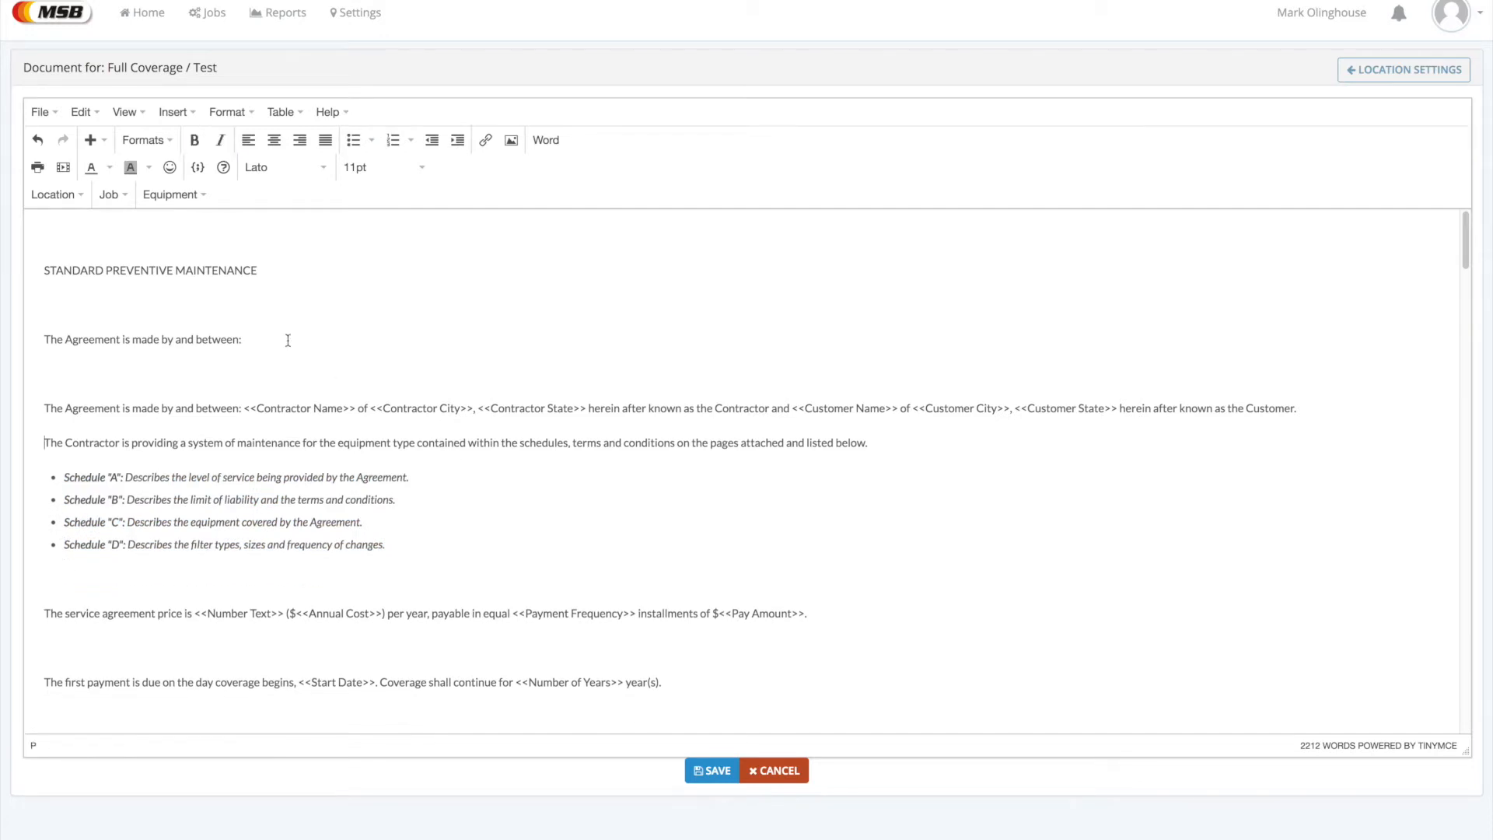
{"action": "key", "text": "BackSpace"}
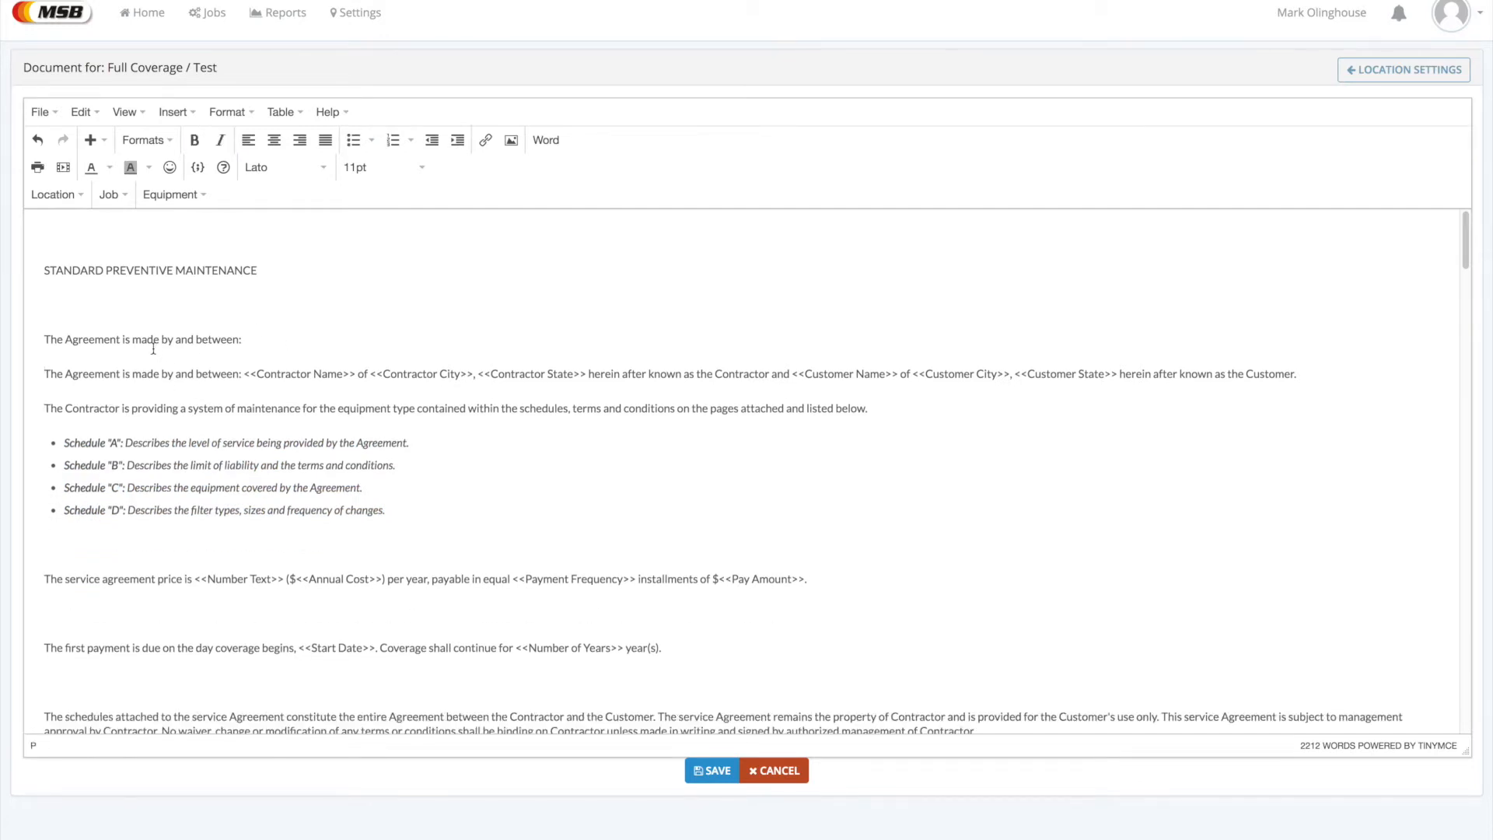
Center the "STANDARD PREVENTIVE MAINTENANCE" title and set it to Arial Black at 14pt
{"action": "left_click_drag", "start_coordinate": [257, 272], "coordinate": [34, 270]}
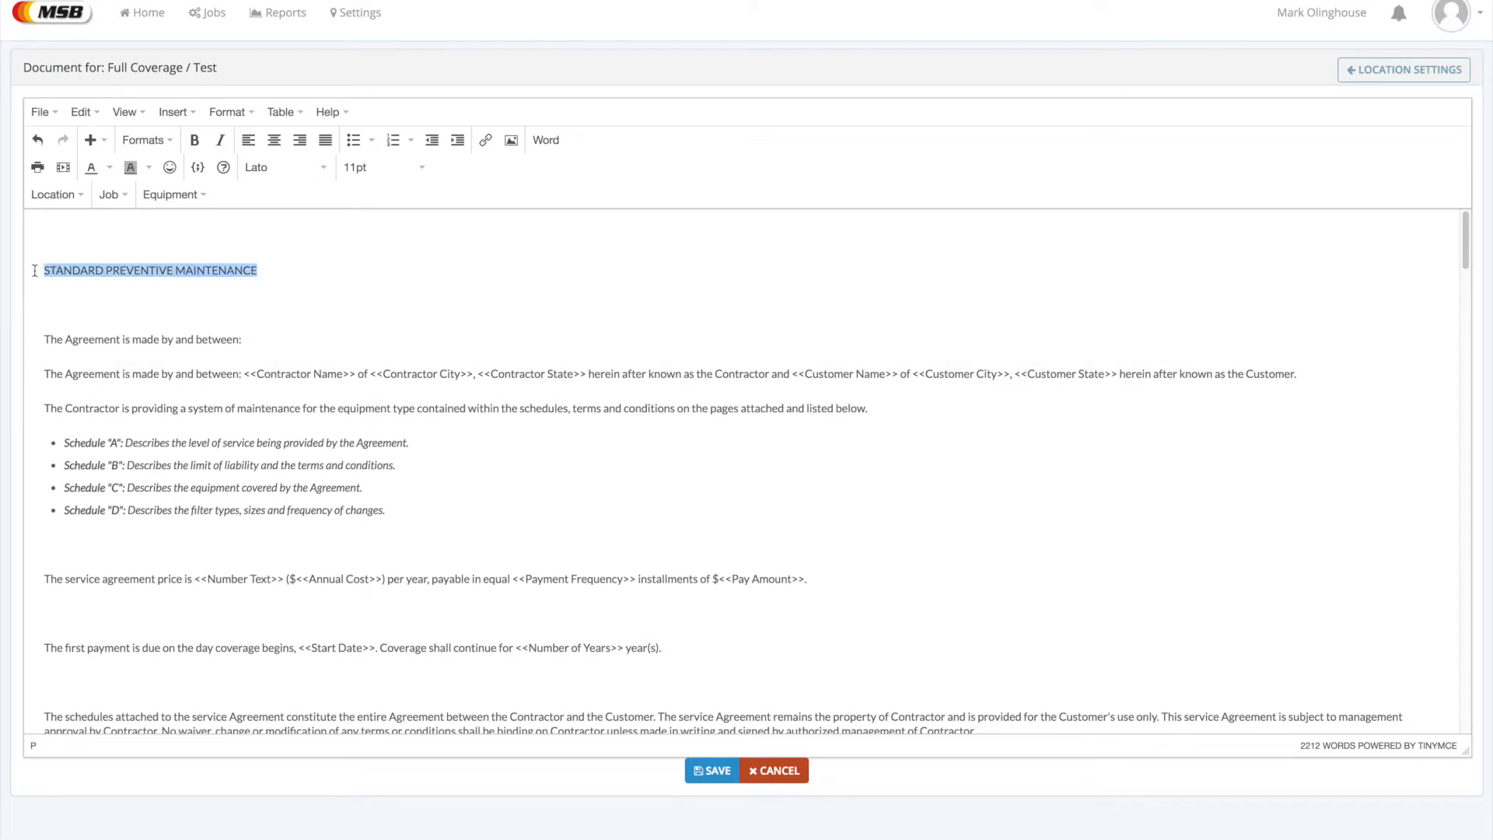
{"action": "left_click", "coordinate": [274, 141]}
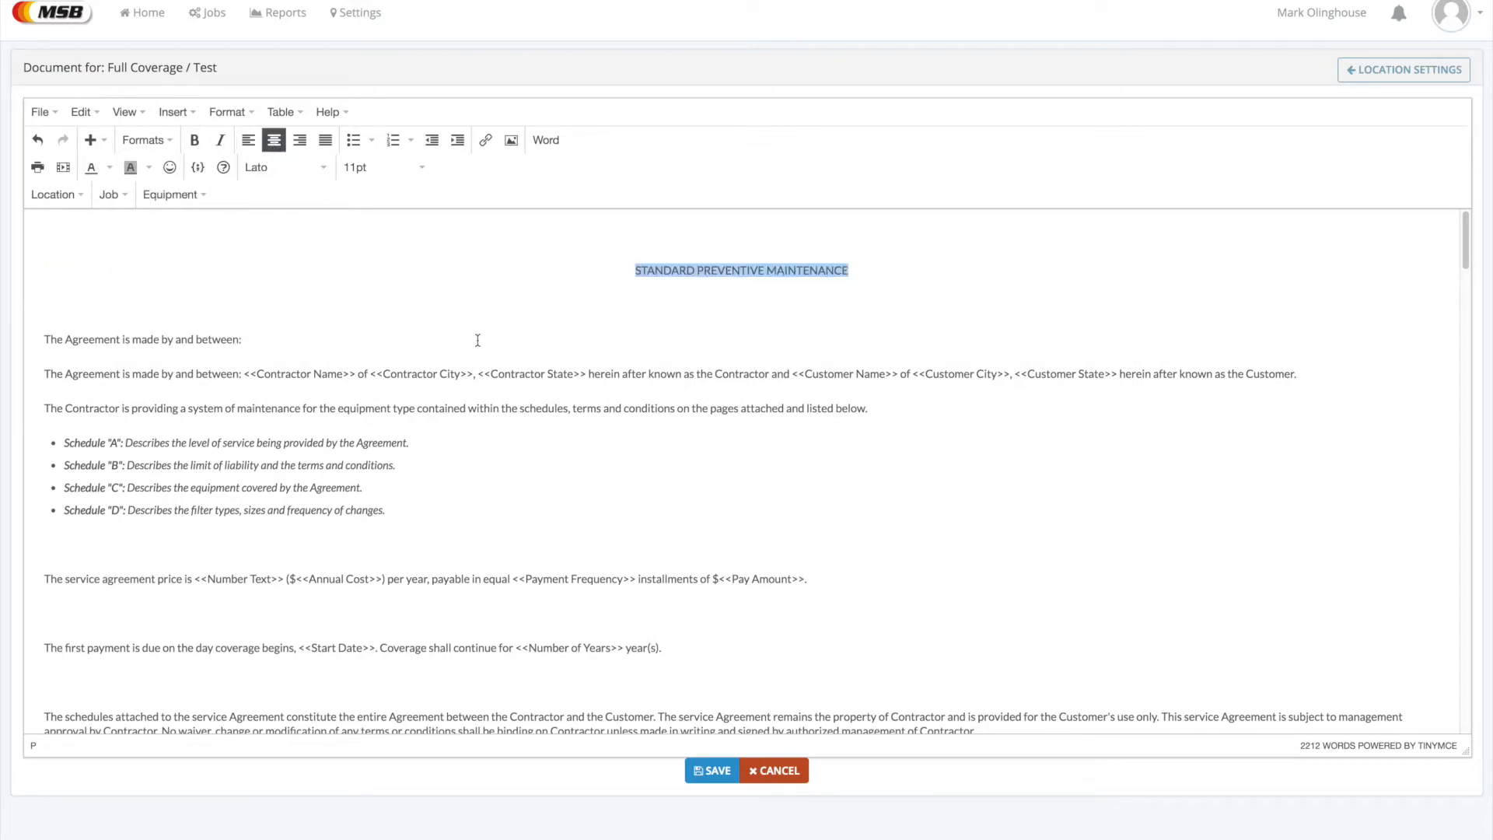
{"action": "left_click", "coordinate": [301, 170]}
{"action": "left_click", "coordinate": [288, 242]}
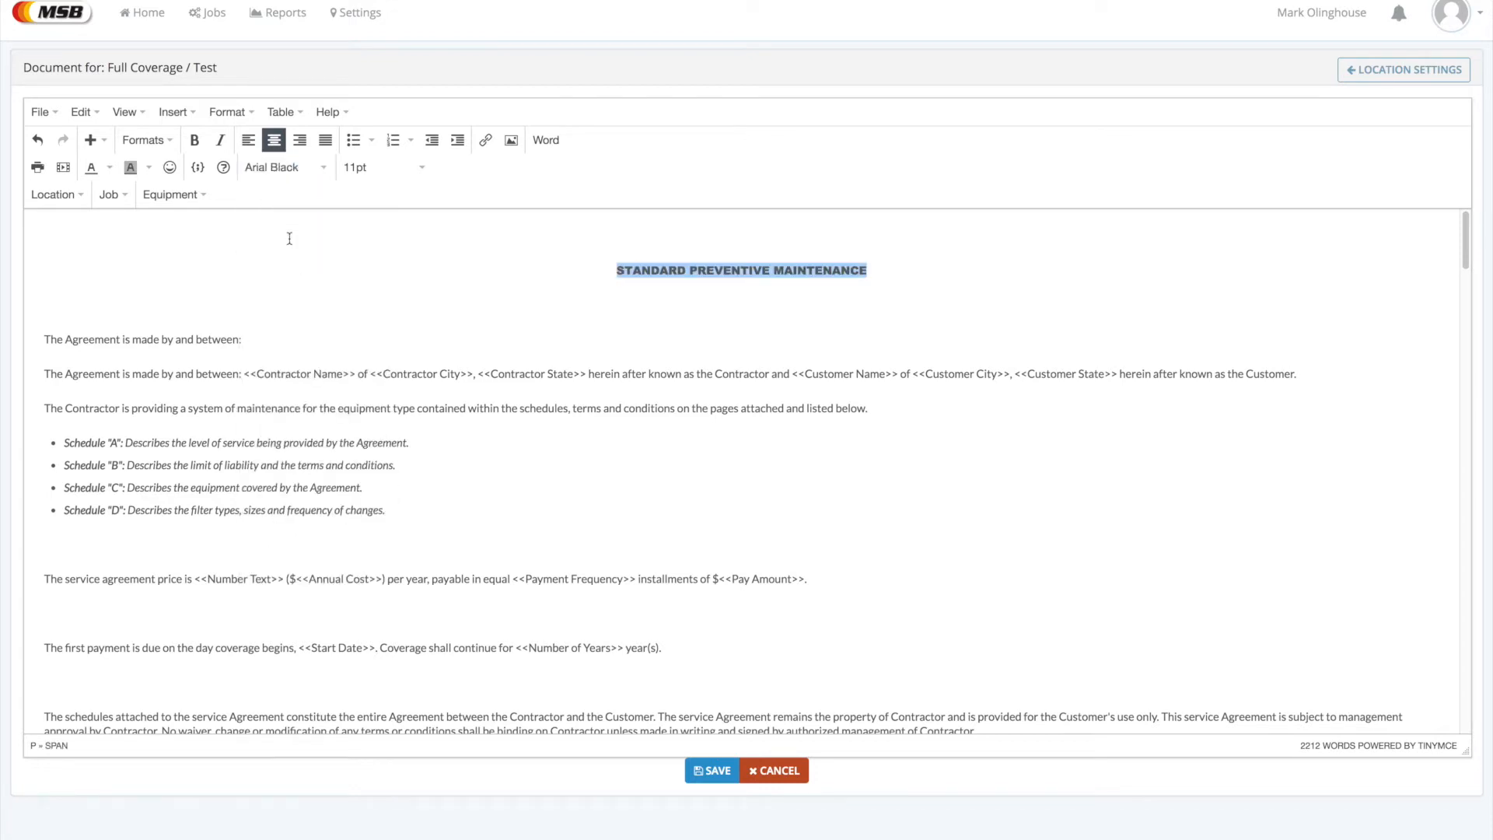
{"action": "left_click", "coordinate": [383, 185]}
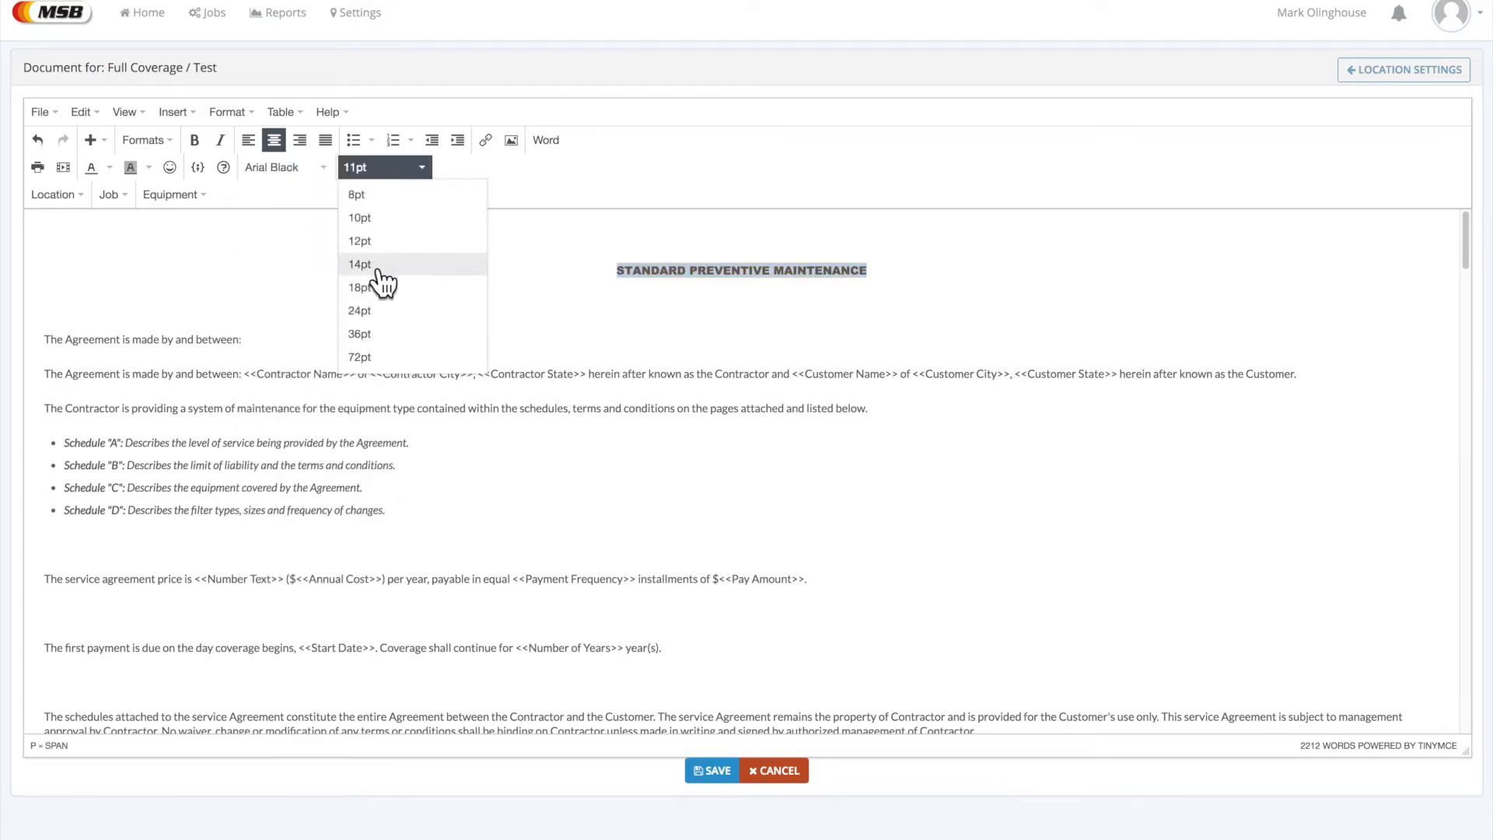
{"action": "left_click", "coordinate": [376, 267]}
Delete the blank lines directly above and below the "STANDARD PREVENTIVE MAINTENANCE" title
{"action": "left_click", "coordinate": [440, 277]}
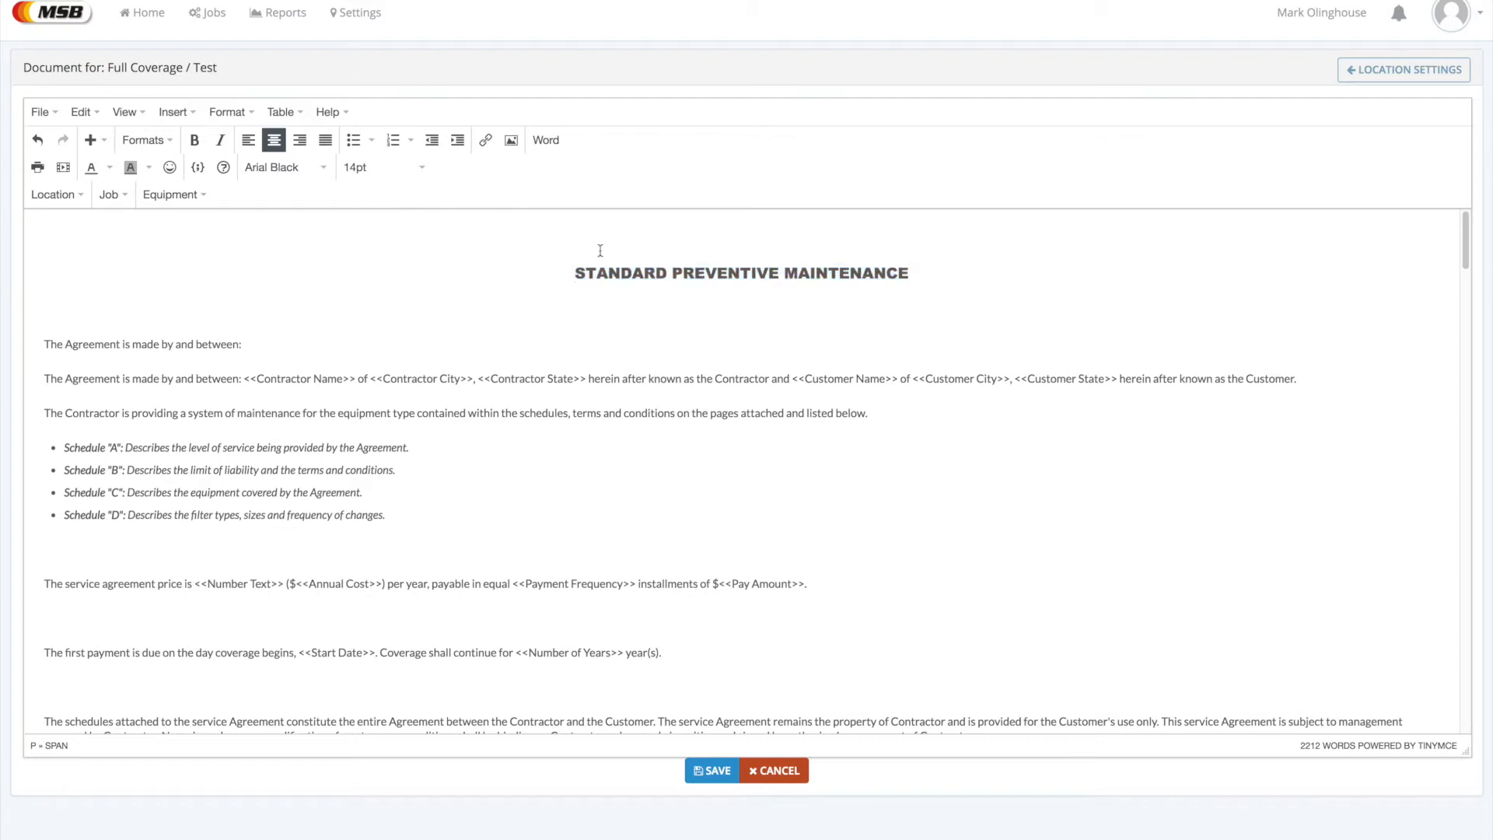
{"action": "key", "text": "BackSpace"}
{"action": "left_click", "coordinate": [631, 280]}
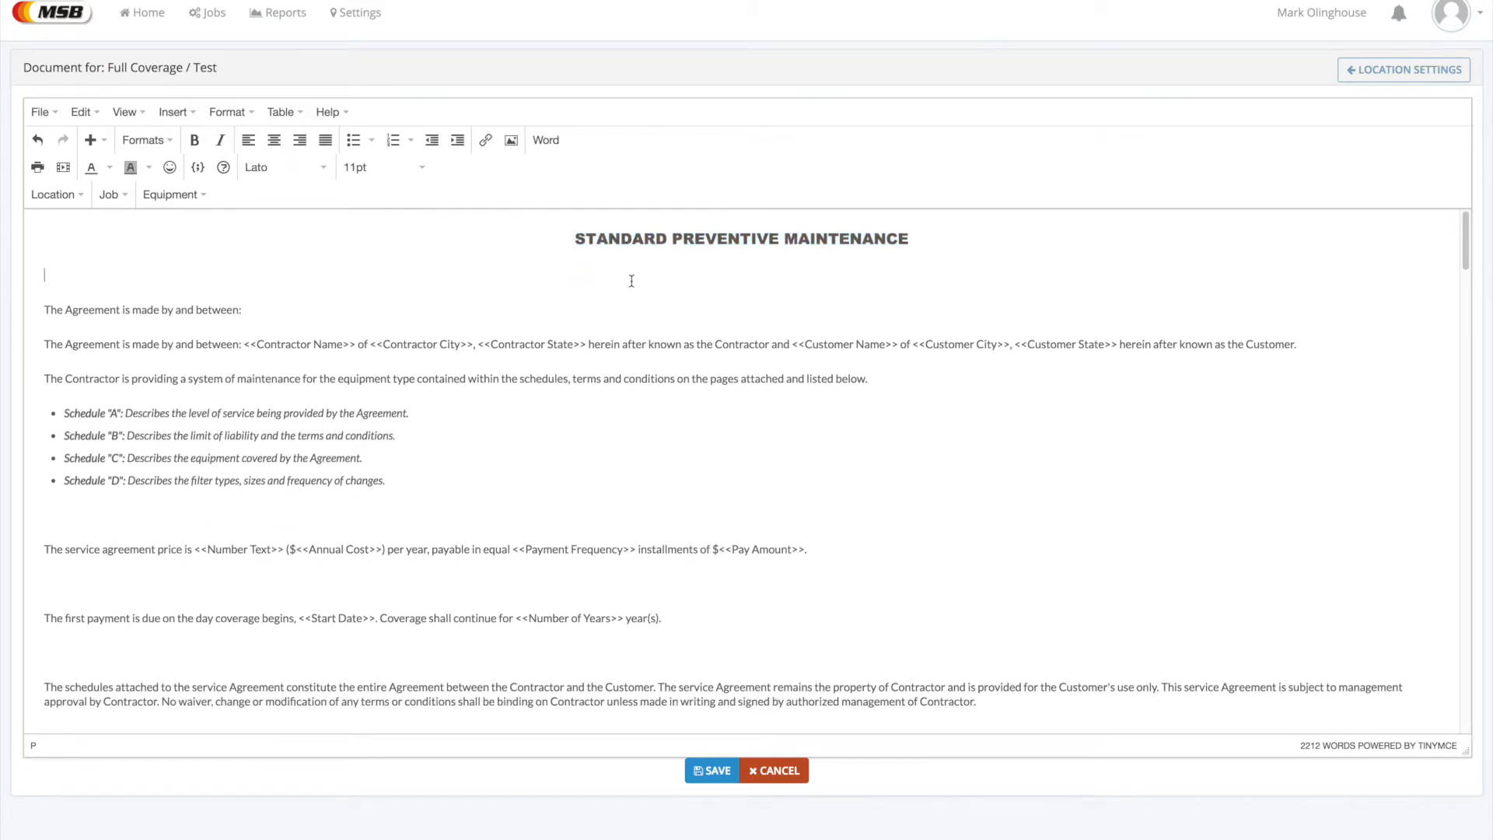
{"action": "key", "text": "BackSpace"}
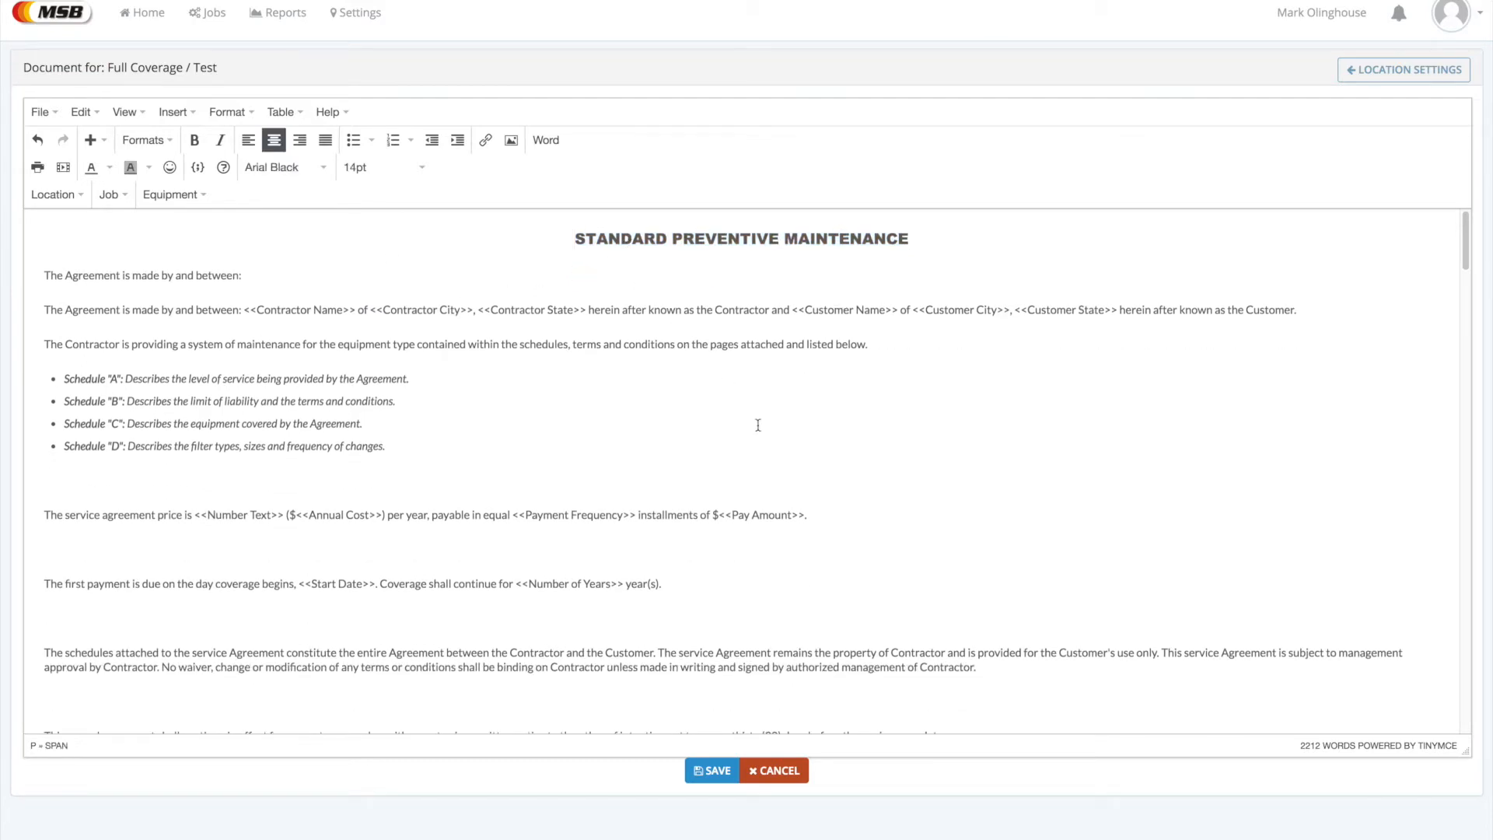
Remove the blank lines between the paragraphs from the end of the bulleted list down to the signature table
{"action": "left_click", "coordinate": [550, 497]}
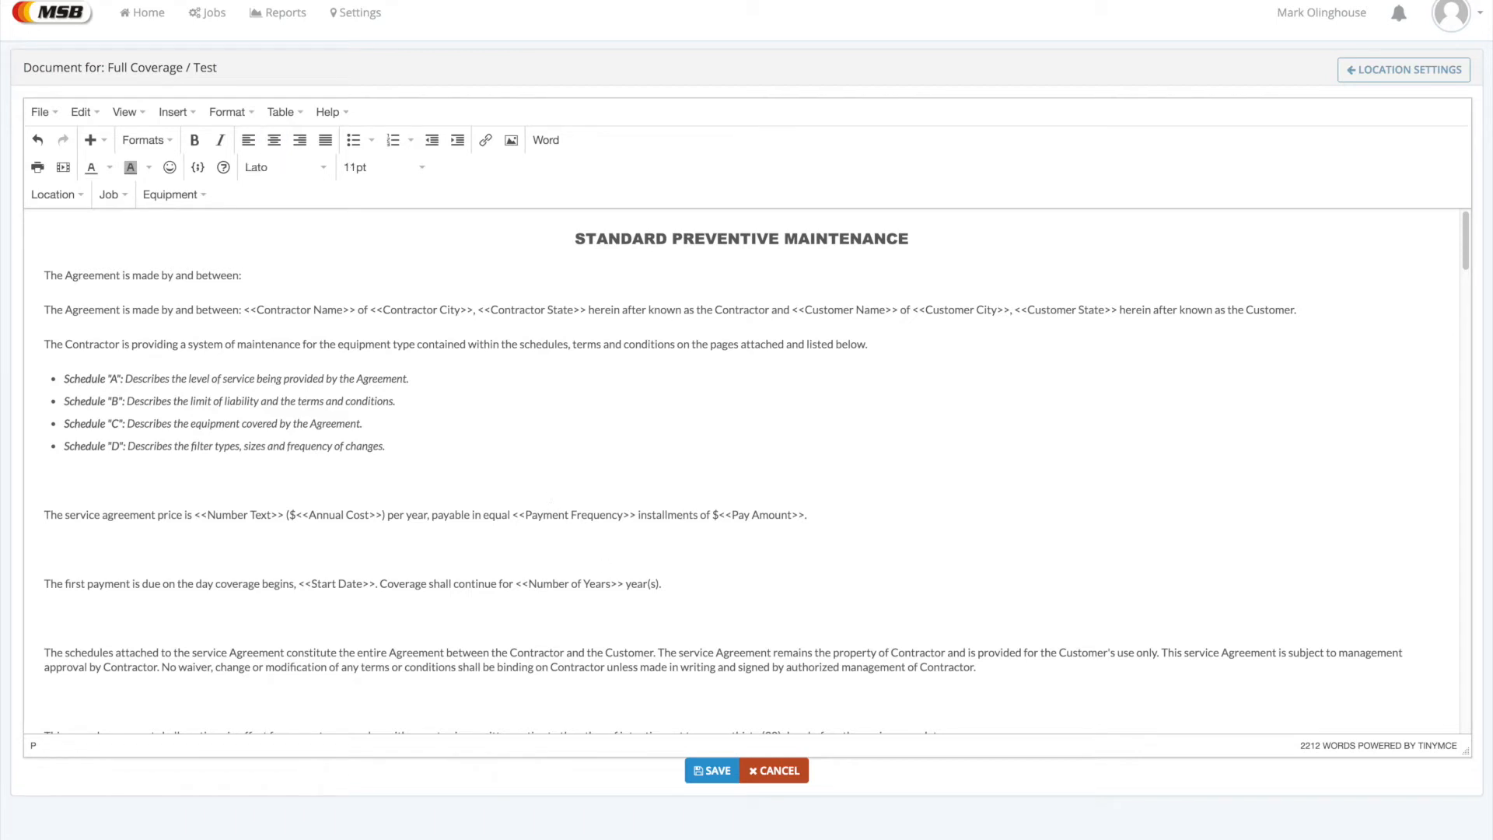
{"action": "key", "text": "BackSpace"}
{"action": "left_click", "coordinate": [533, 516]}
{"action": "key", "text": "Delete"}
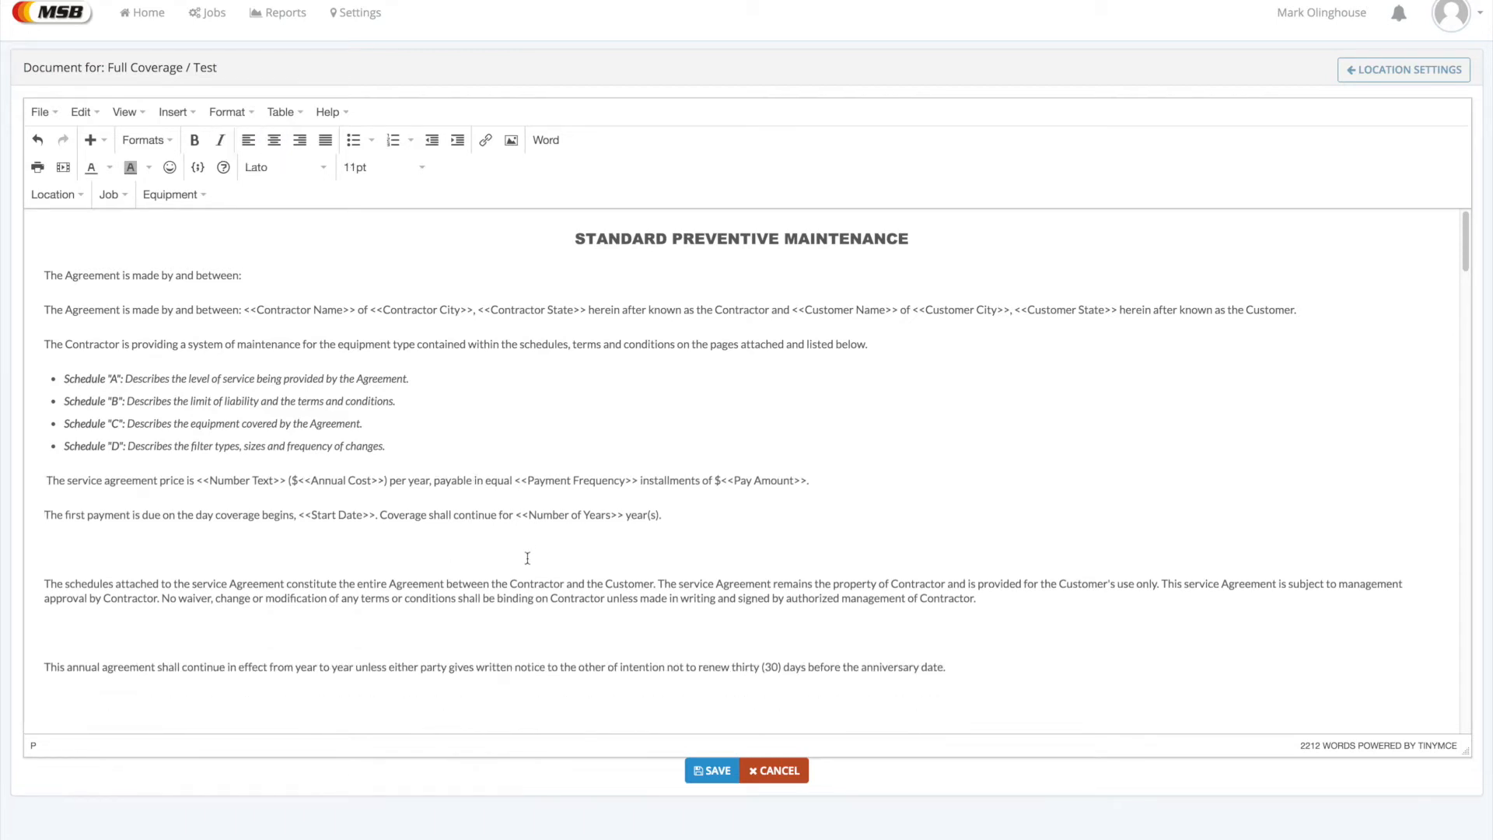
{"action": "key", "text": "BackSpace"}
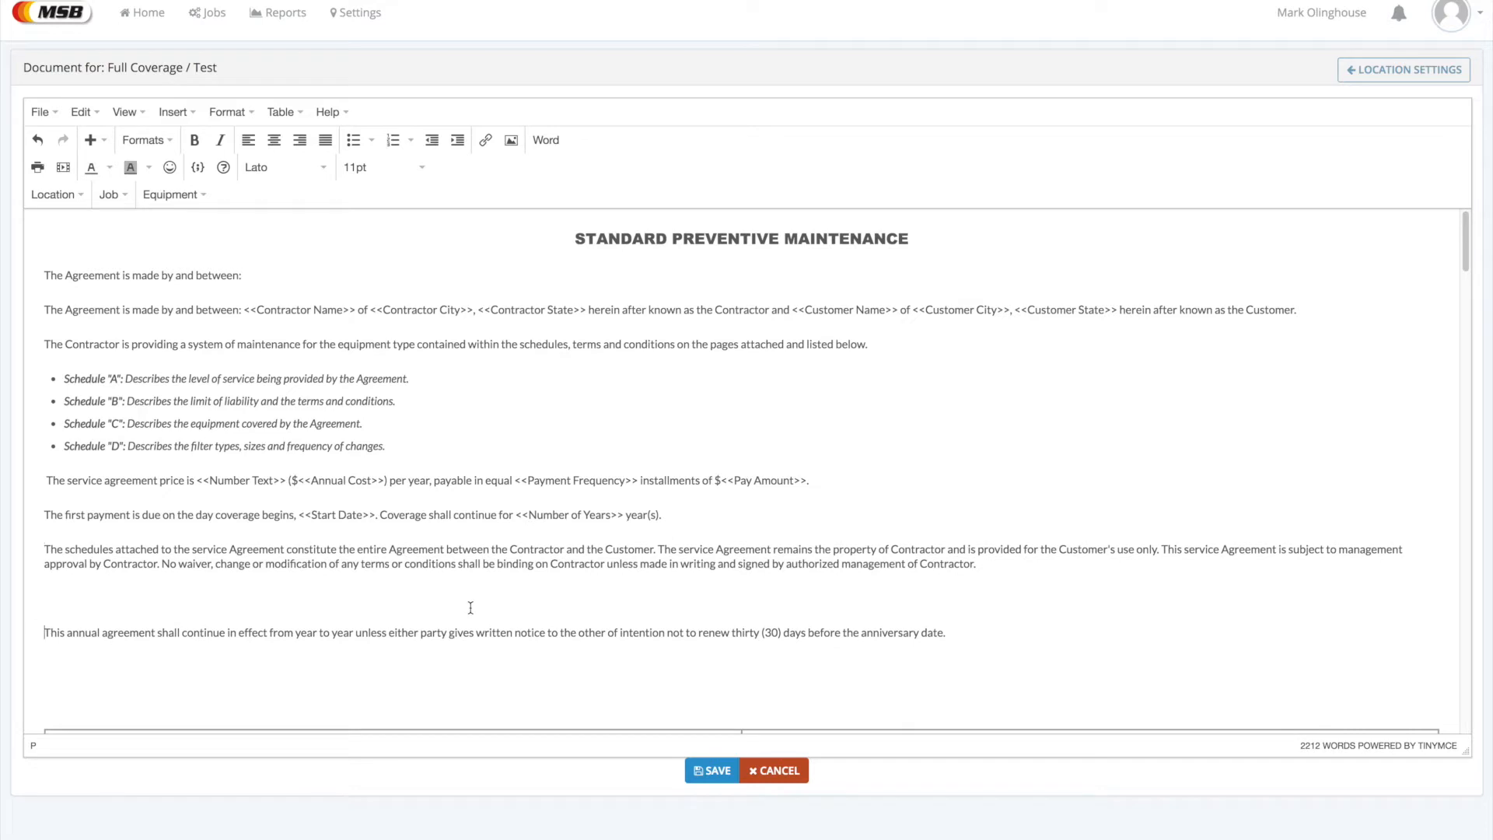
{"action": "key", "text": "BackSpace"}
{"action": "key", "text": "BackSpace"}
{"action": "key", "text": "BackSpace"}
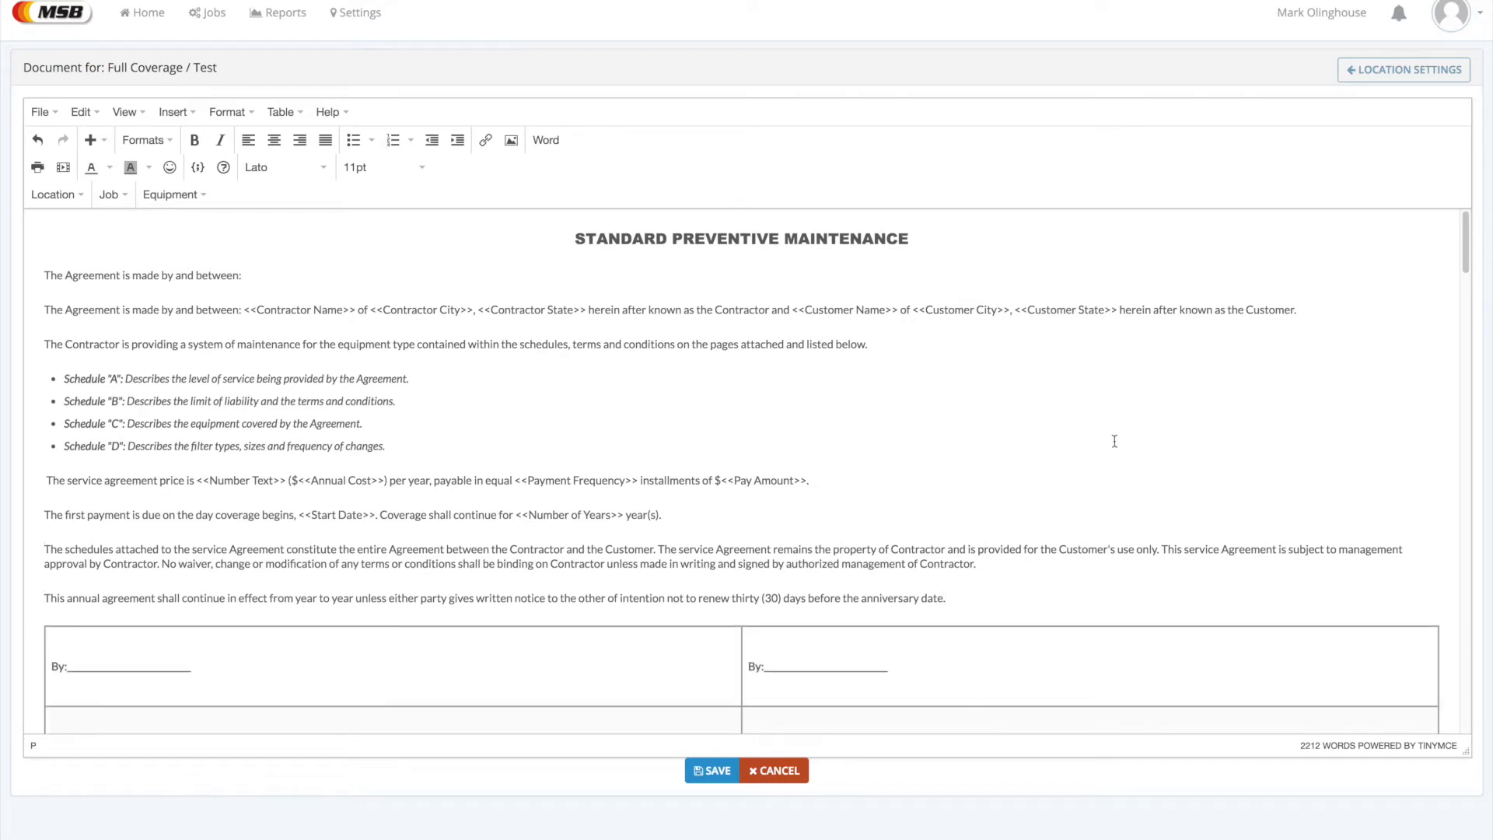
Add blank lines above the agreement's title at the start of the document
{"action": "scroll", "coordinate": [1466, 233], "scroll_direction": "down", "scroll_amount": 2}
{"action": "scroll", "coordinate": [1468, 229], "scroll_direction": "up", "scroll_amount": 2}
{"action": "left_click", "coordinate": [575, 235]}
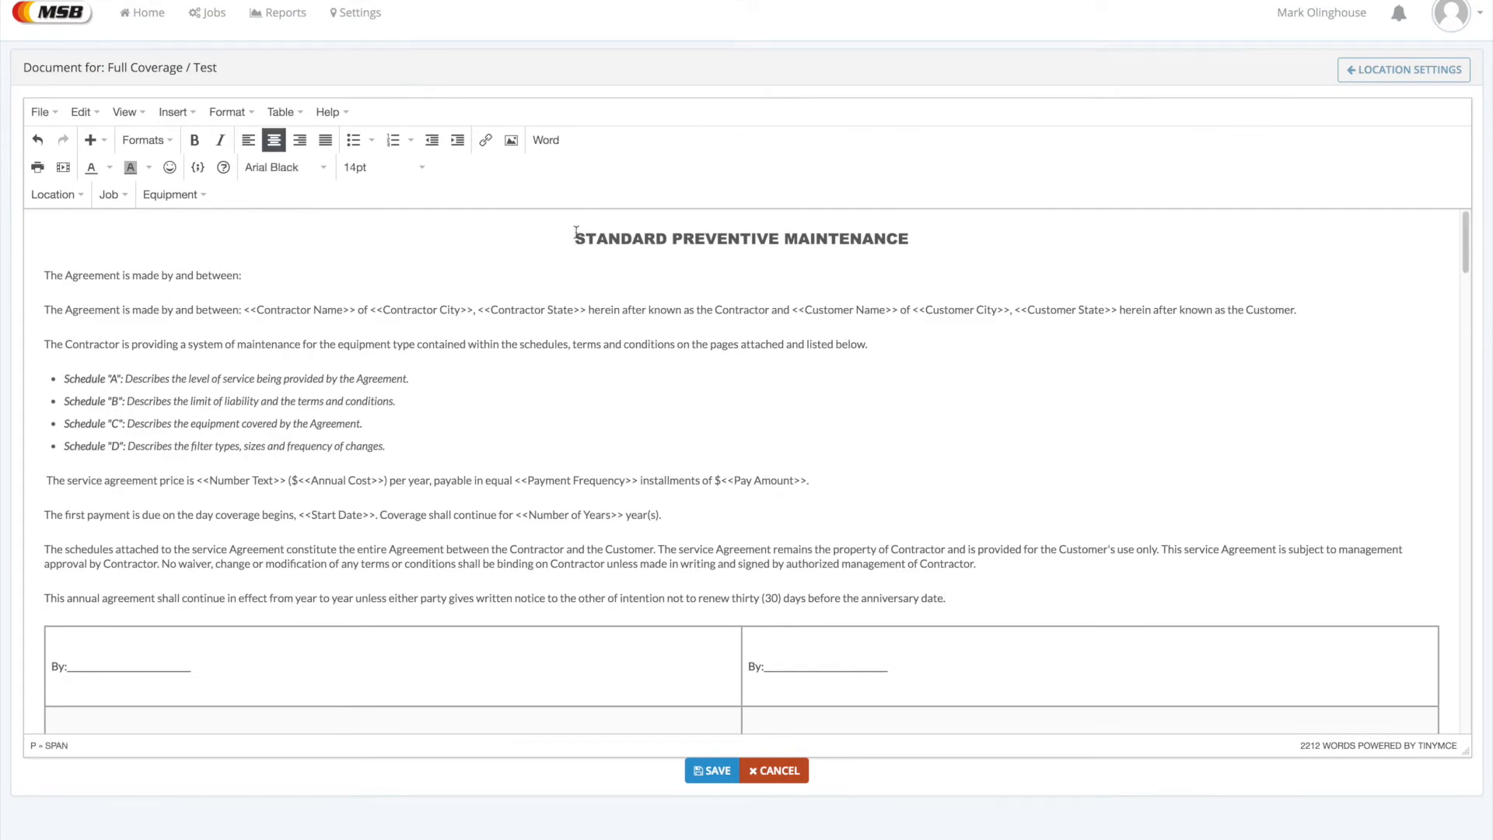
{"action": "key", "text": "Return"}
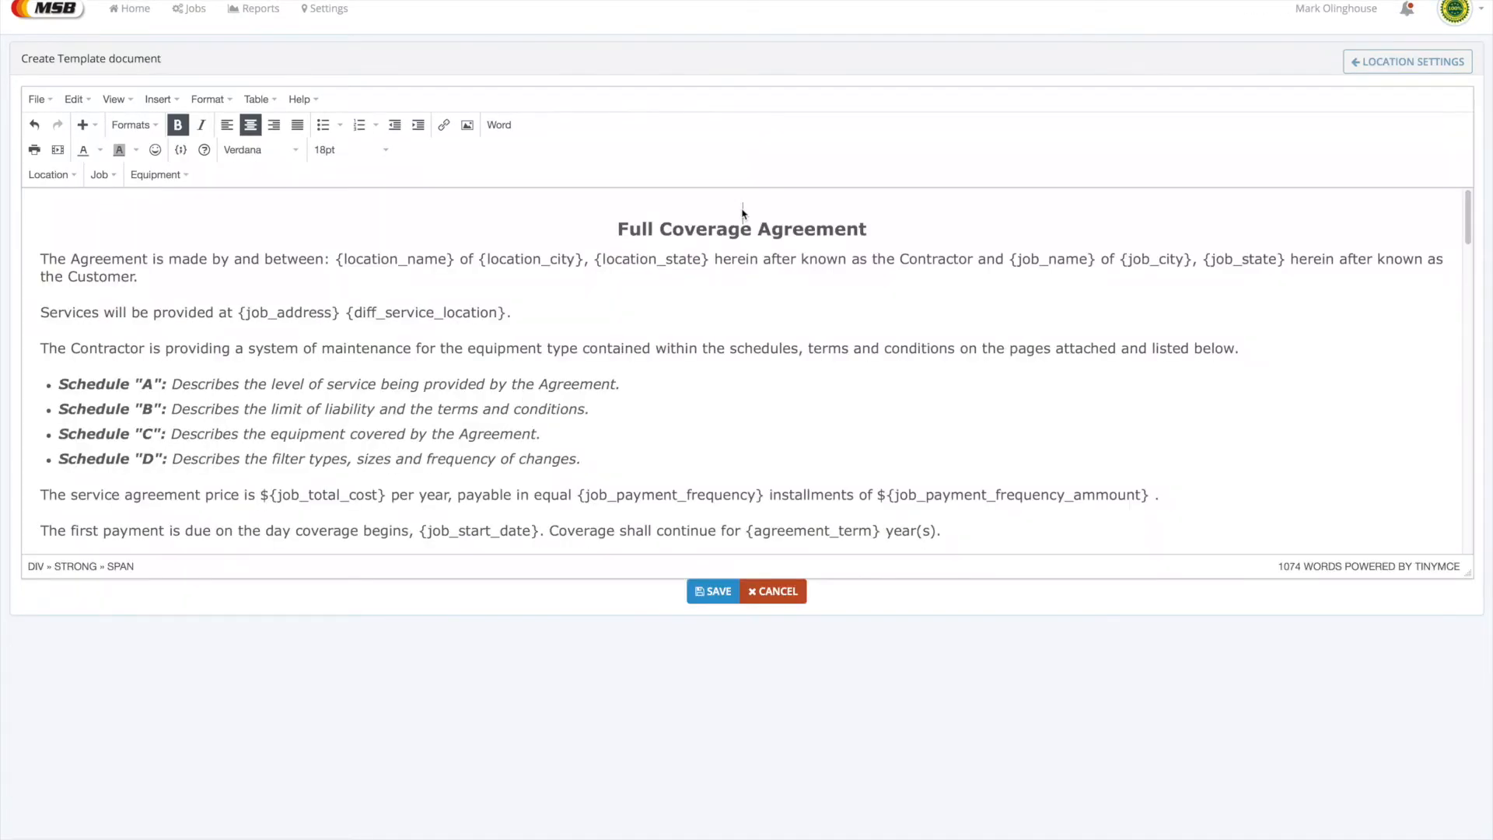
{"action": "key", "text": "Return"}
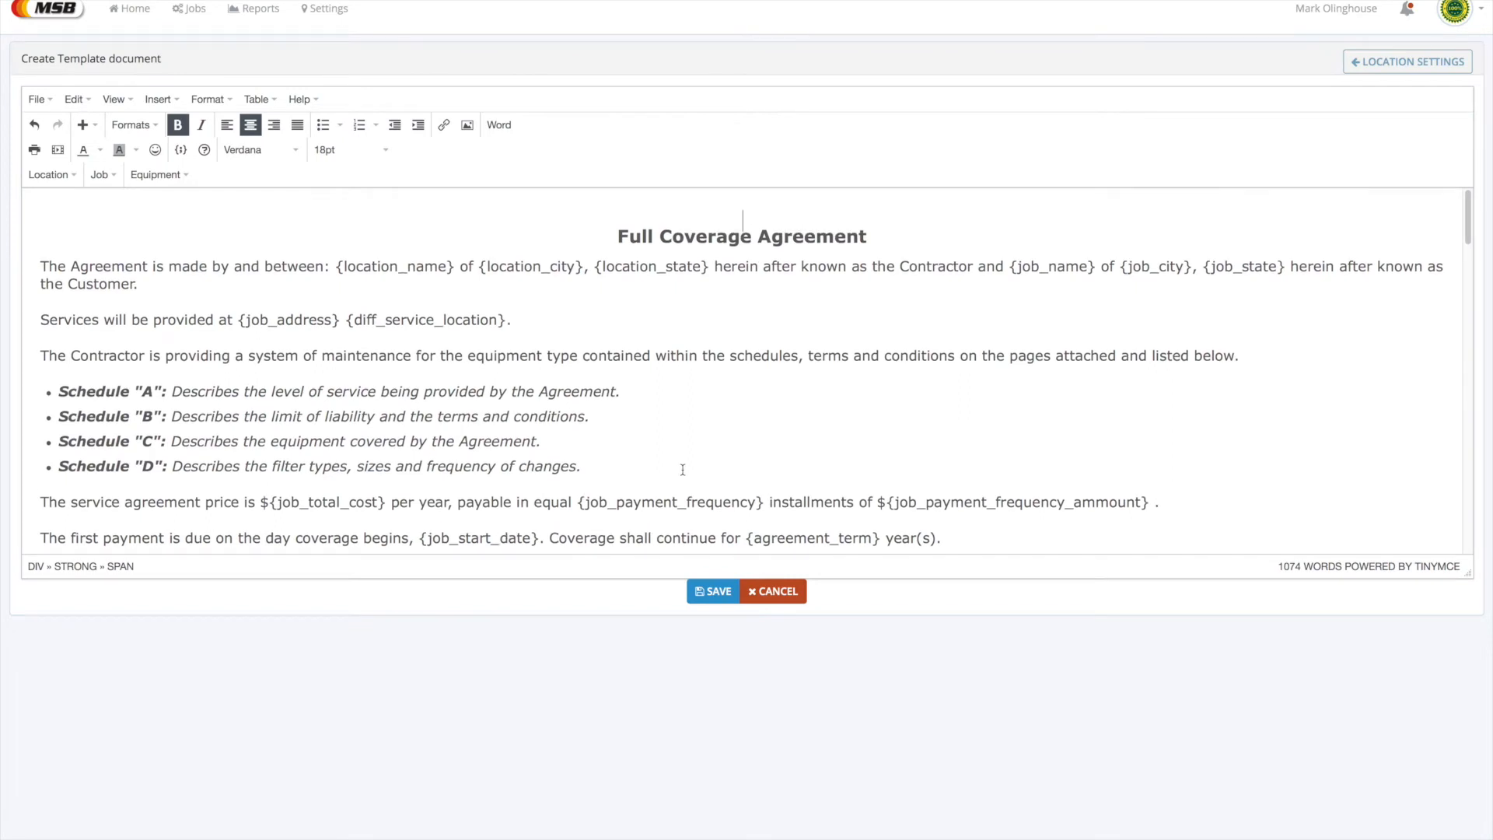
{"action": "key", "text": "Return"}
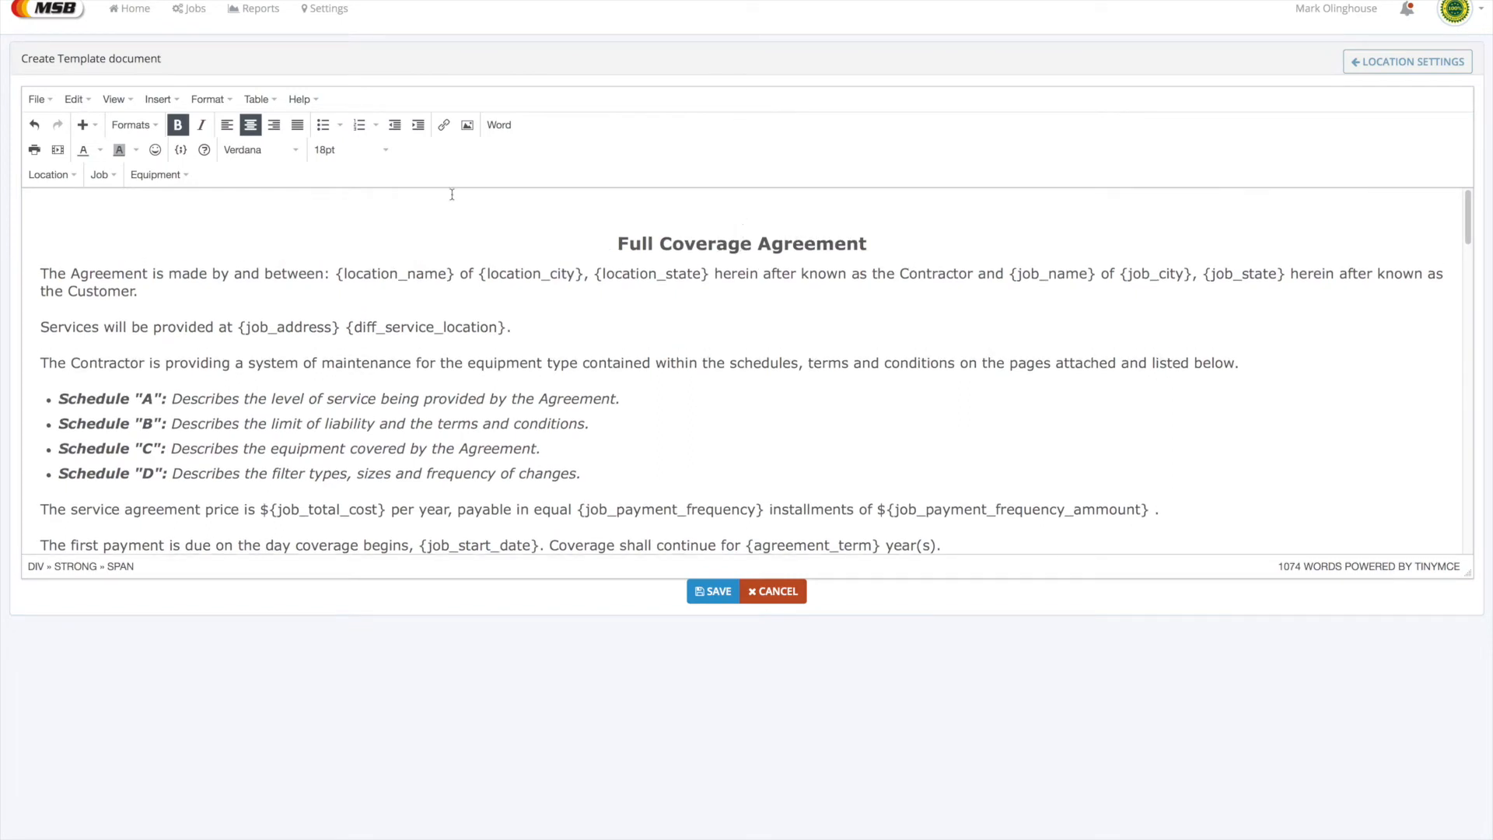
{"action": "left_click", "coordinate": [159, 100]}
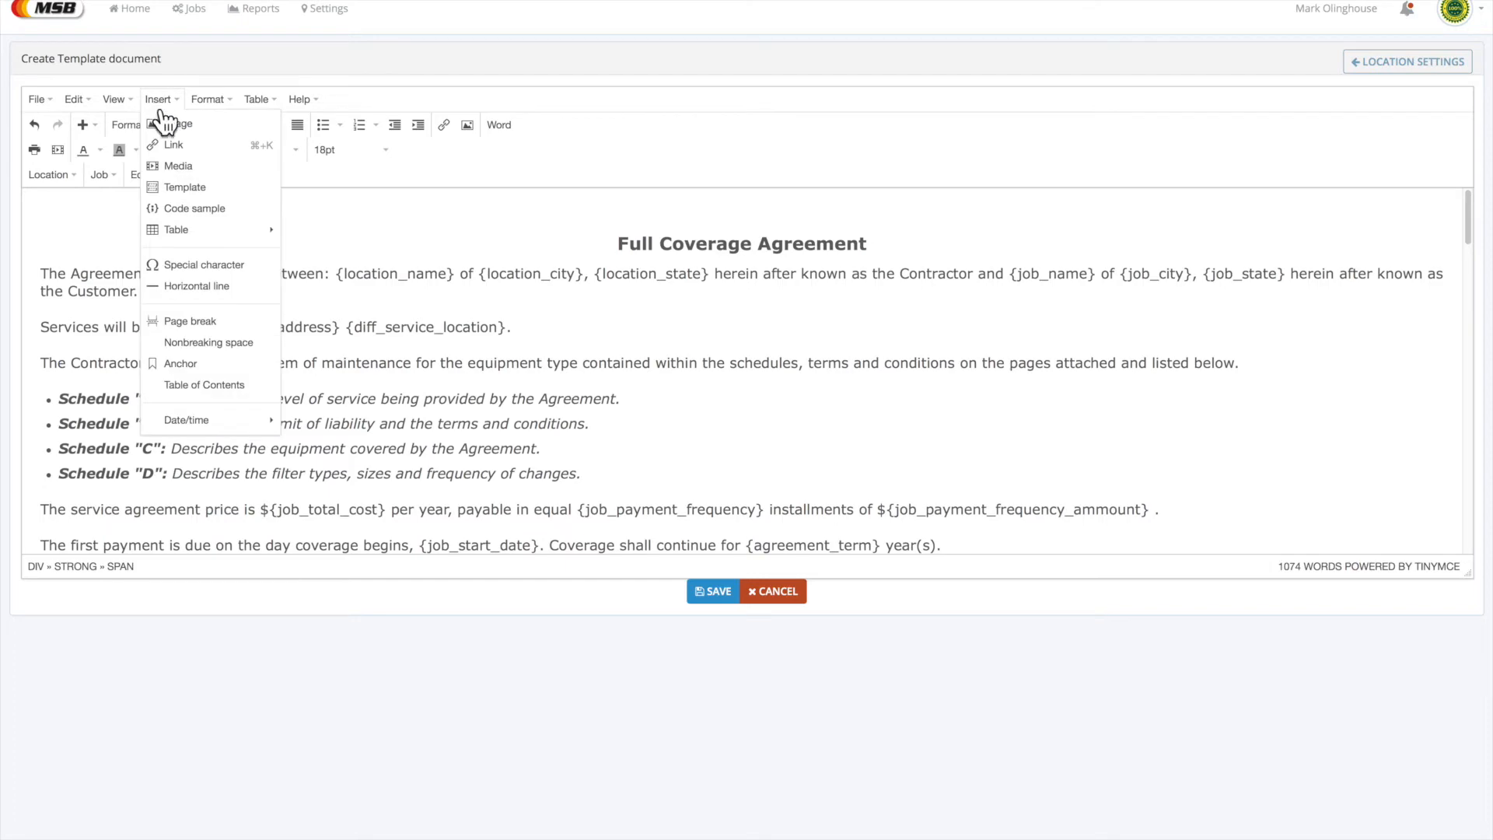
{"action": "left_click", "coordinate": [160, 126]}
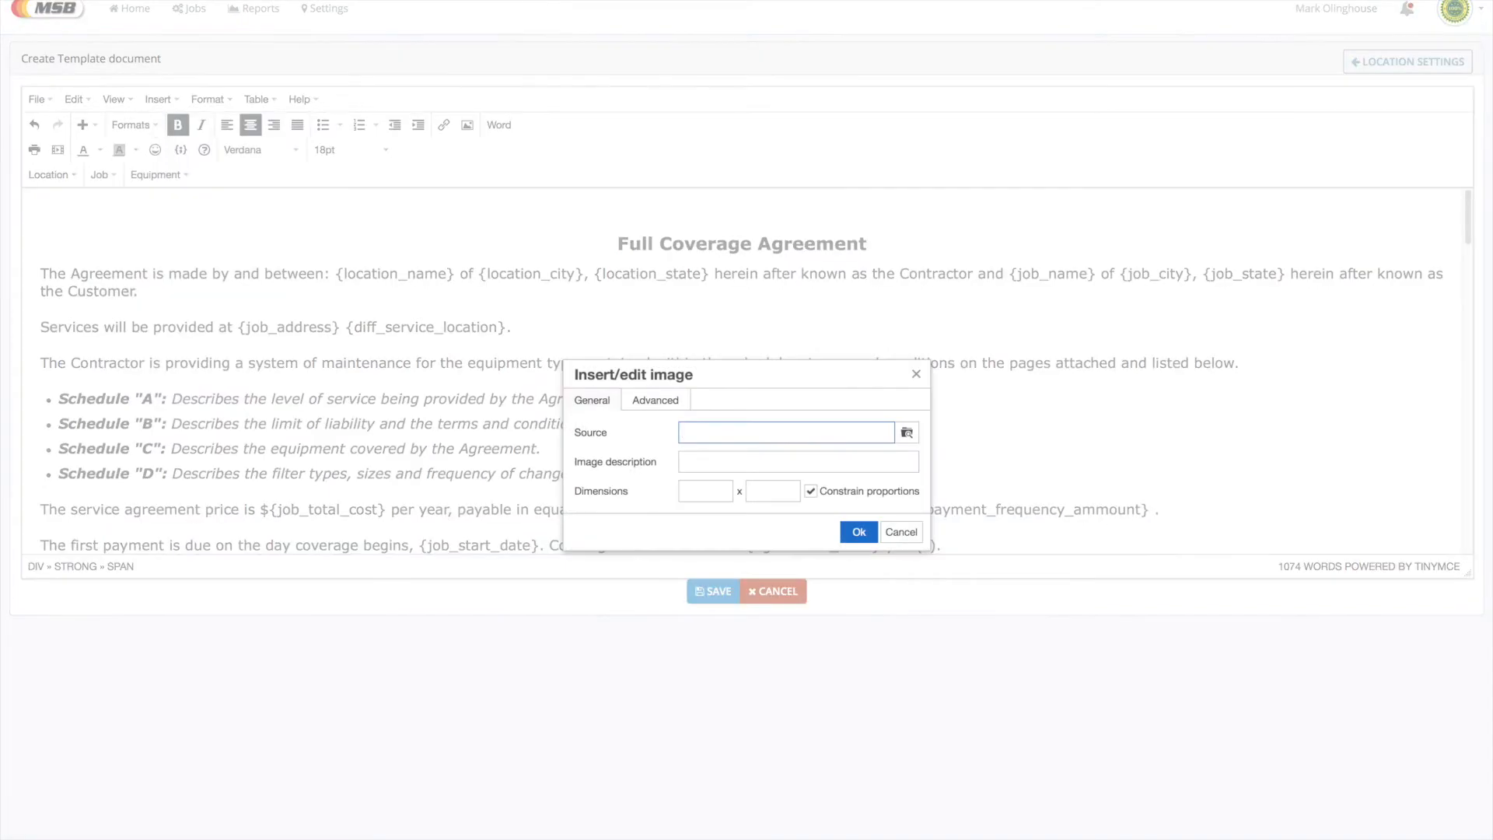
{"action": "left_click", "coordinate": [900, 534]}
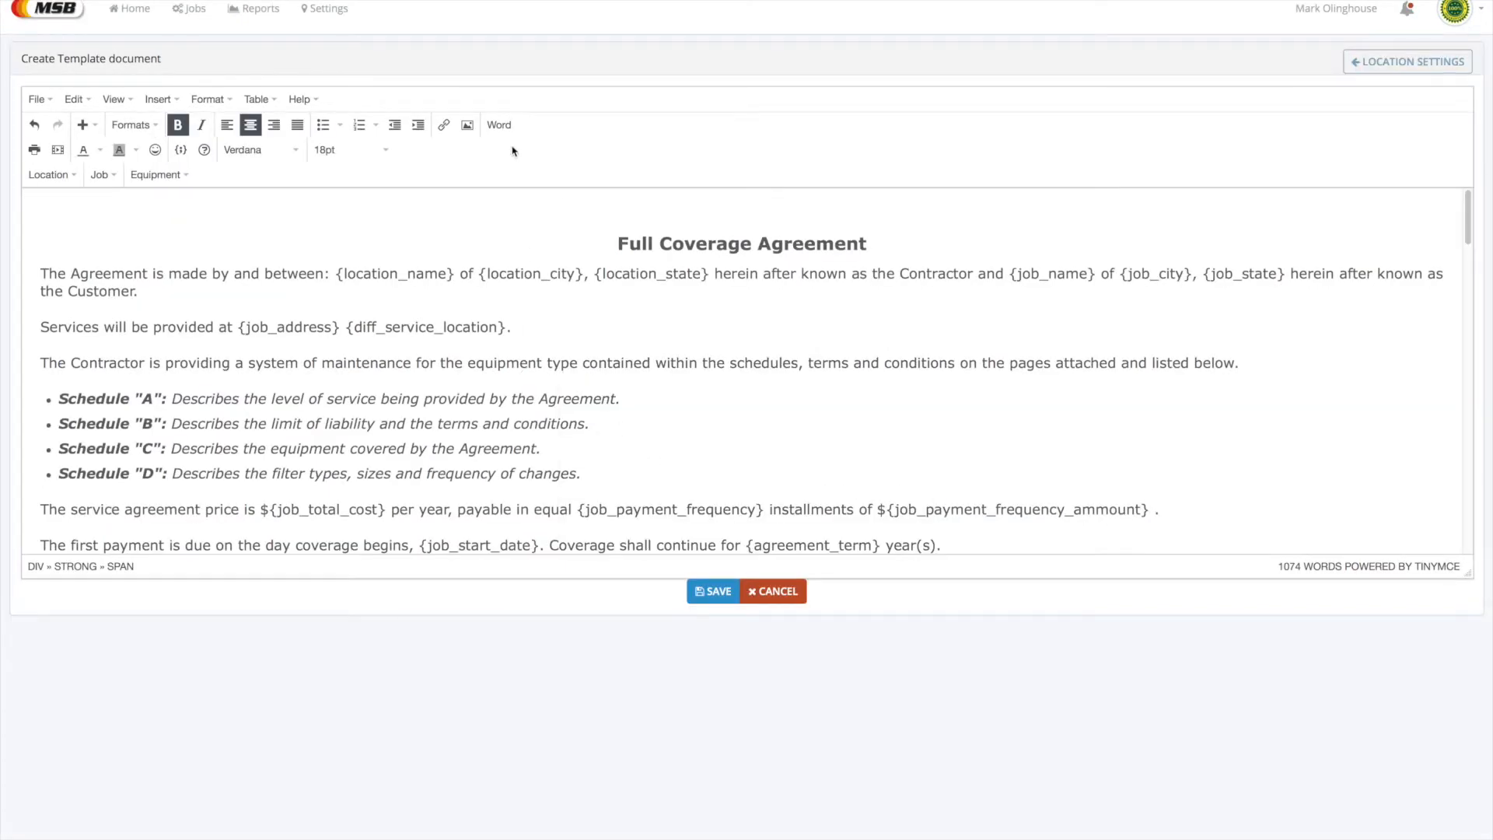
Upload the image 2.jpg from the computer to the image file manager while inserting an image above the agreement title
{"action": "left_click", "coordinate": [469, 129]}
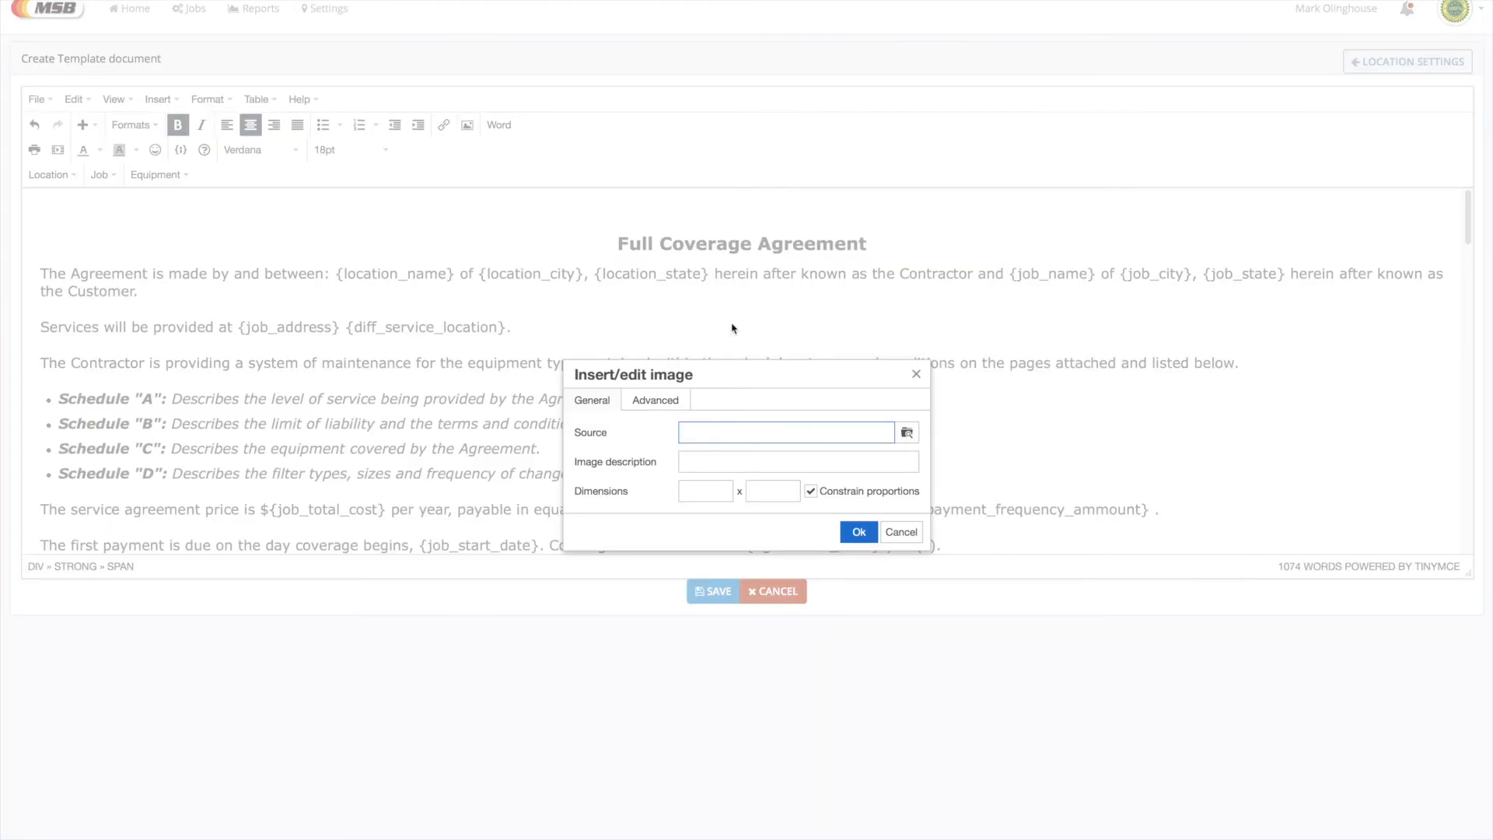
{"action": "left_click", "coordinate": [919, 434]}
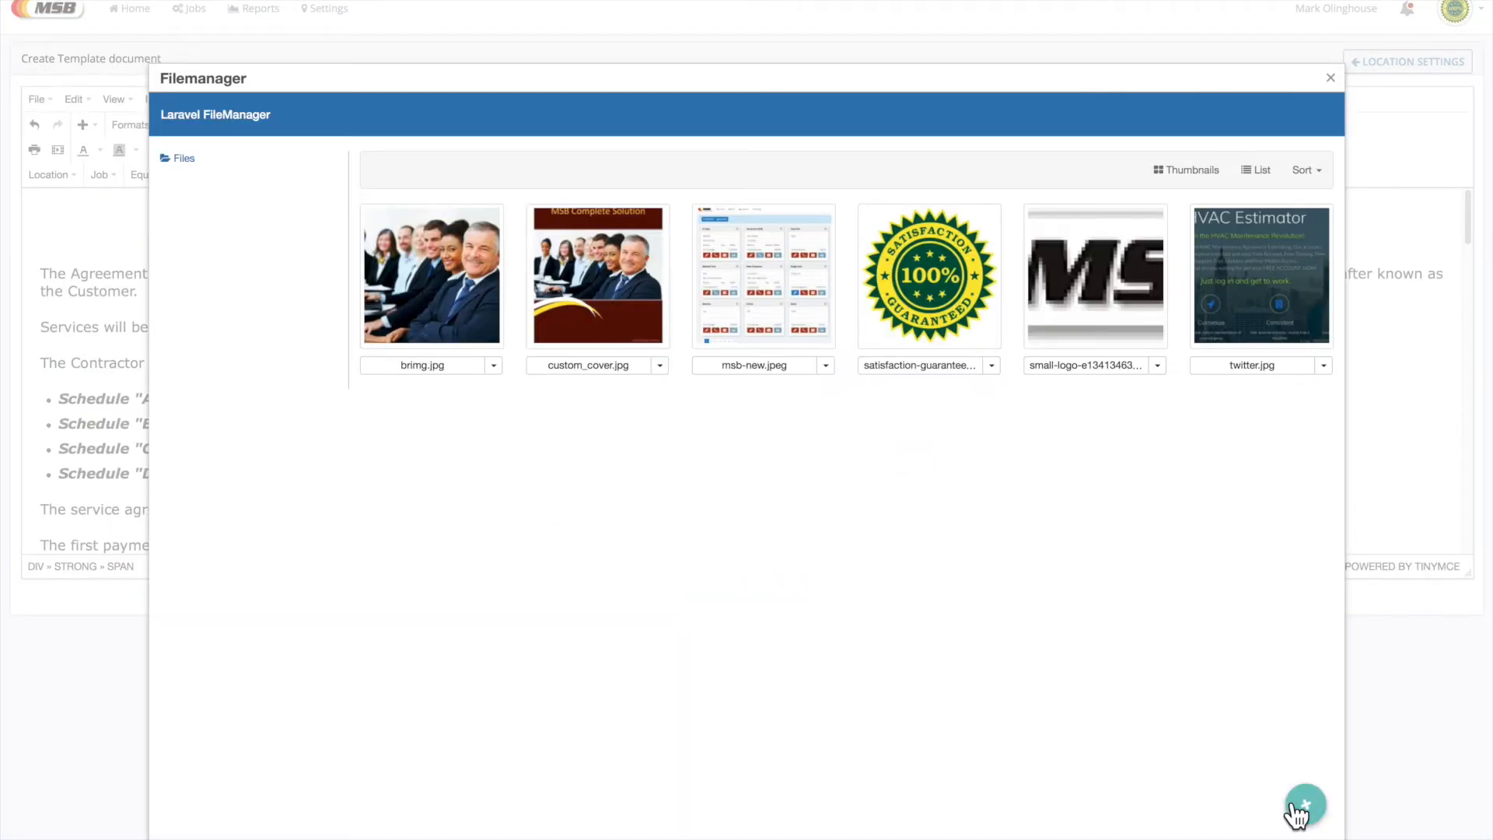
{"action": "mouse_move", "coordinate": [1316, 812]}
{"action": "left_click", "coordinate": [1311, 709]}
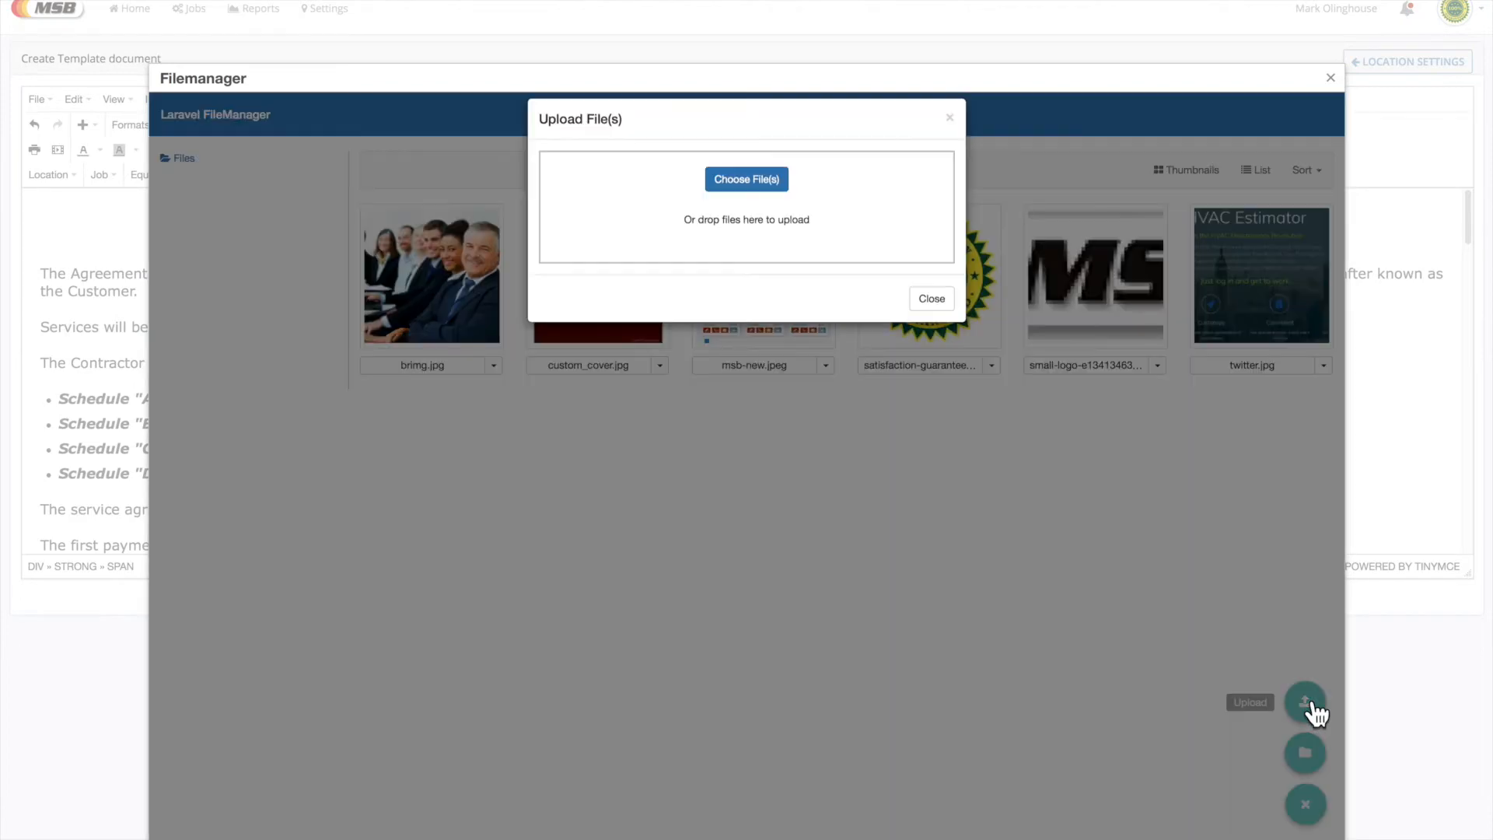
{"action": "left_click", "coordinate": [747, 196]}
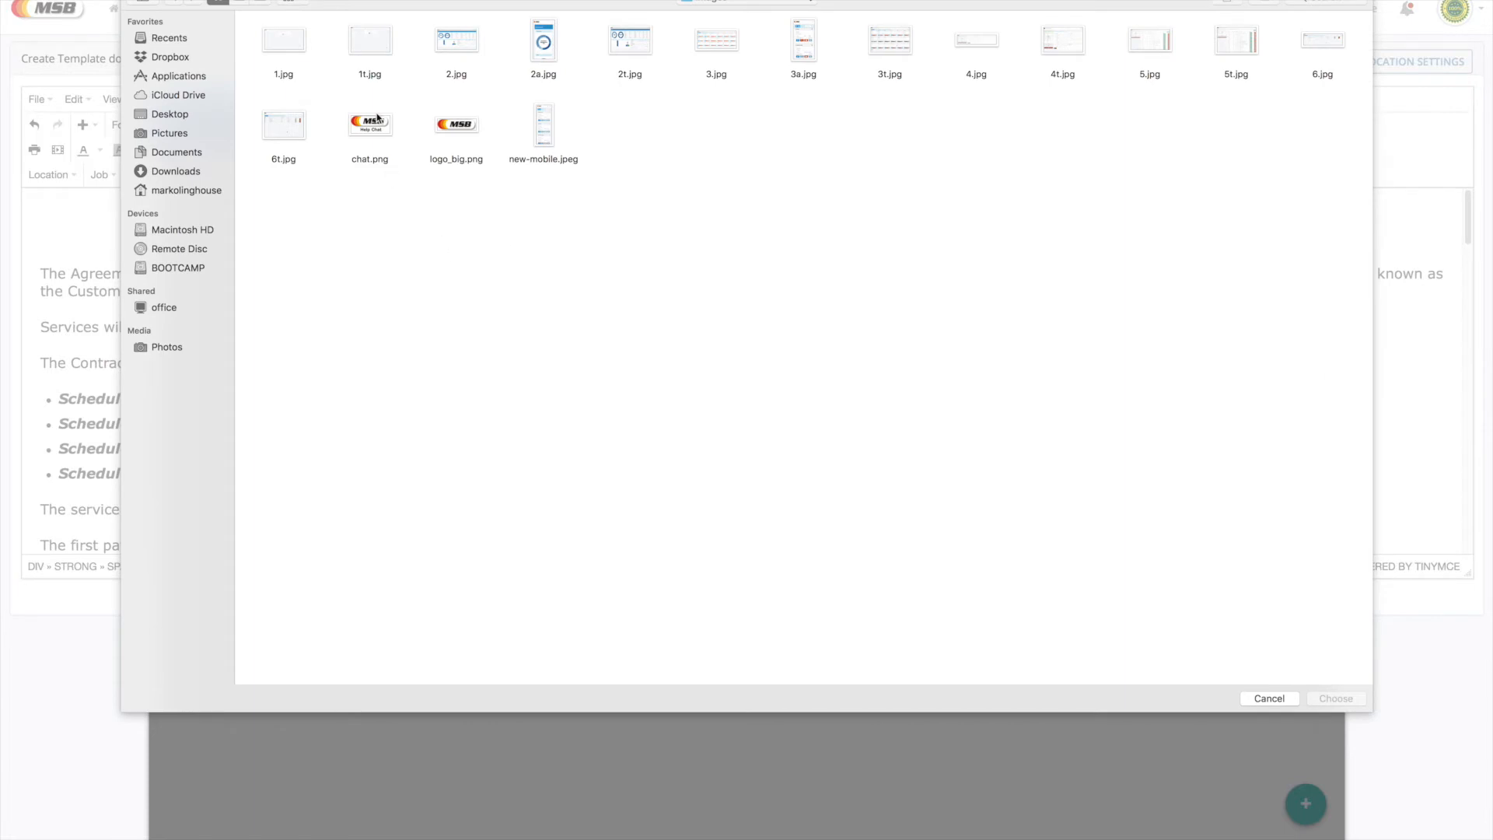
{"action": "left_click", "coordinate": [456, 44]}
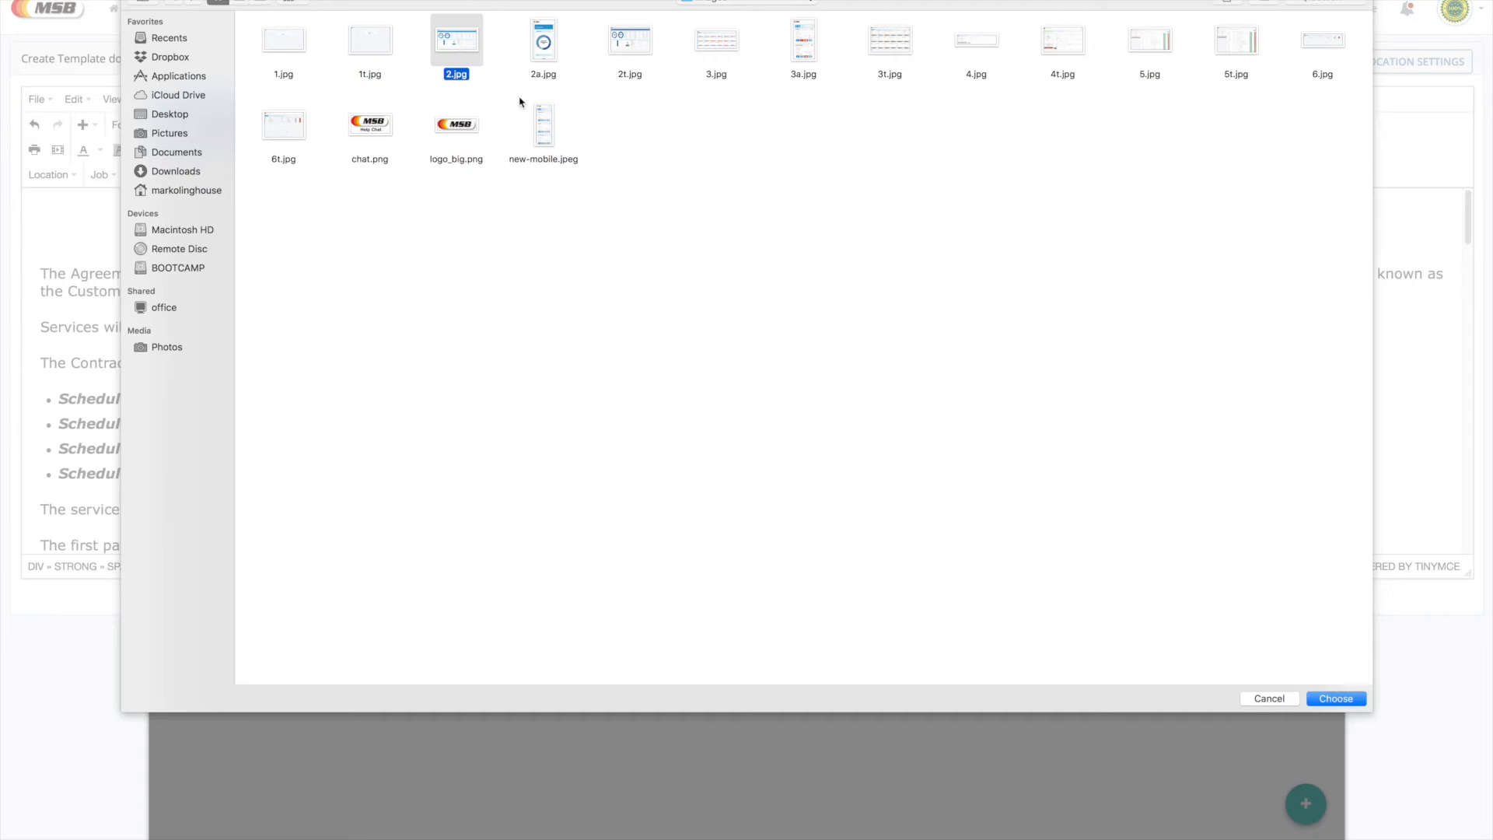
{"action": "left_click", "coordinate": [1332, 701]}
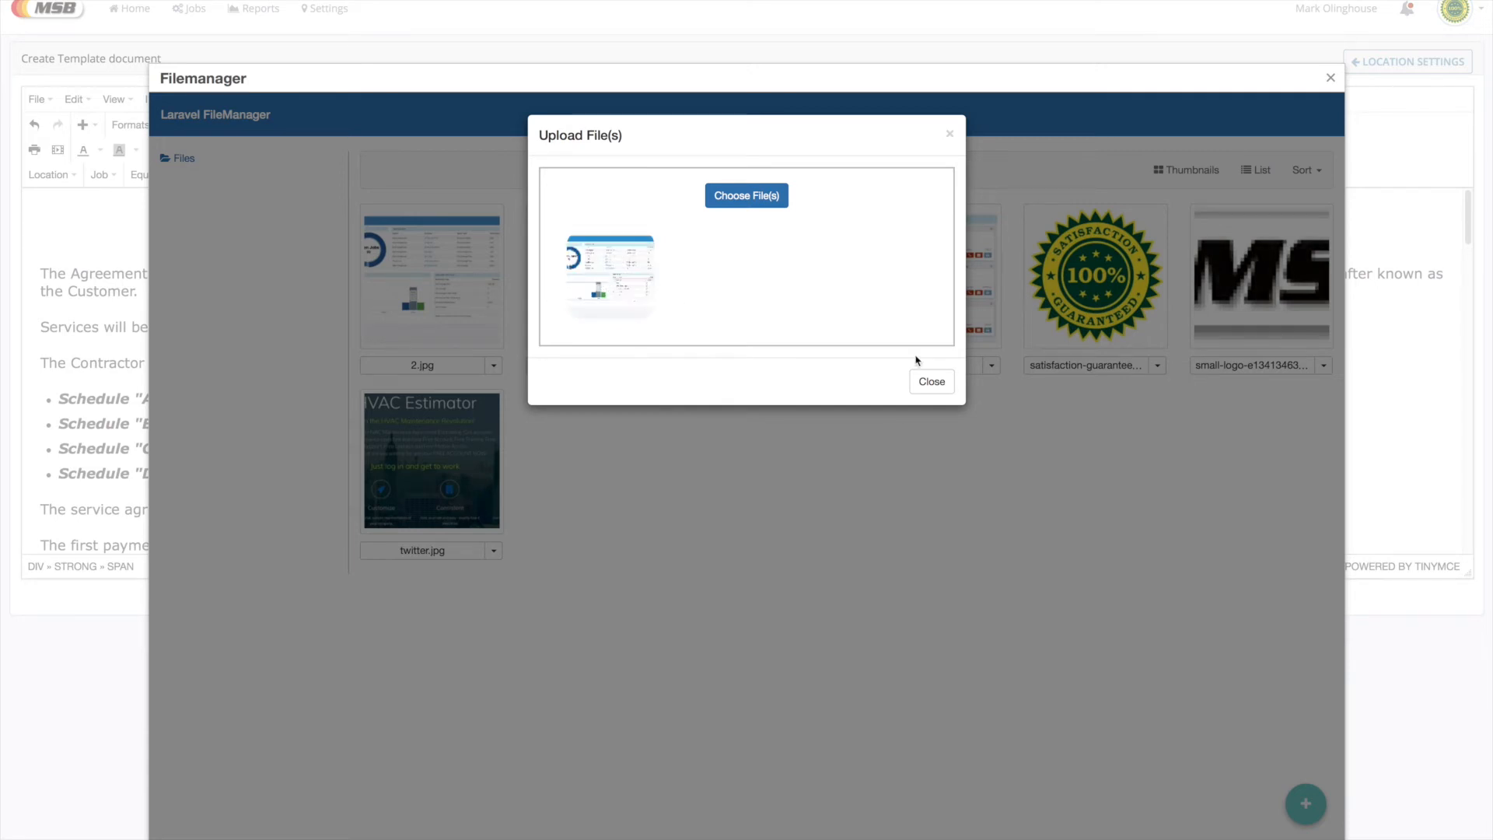
{"action": "left_click", "coordinate": [933, 383]}
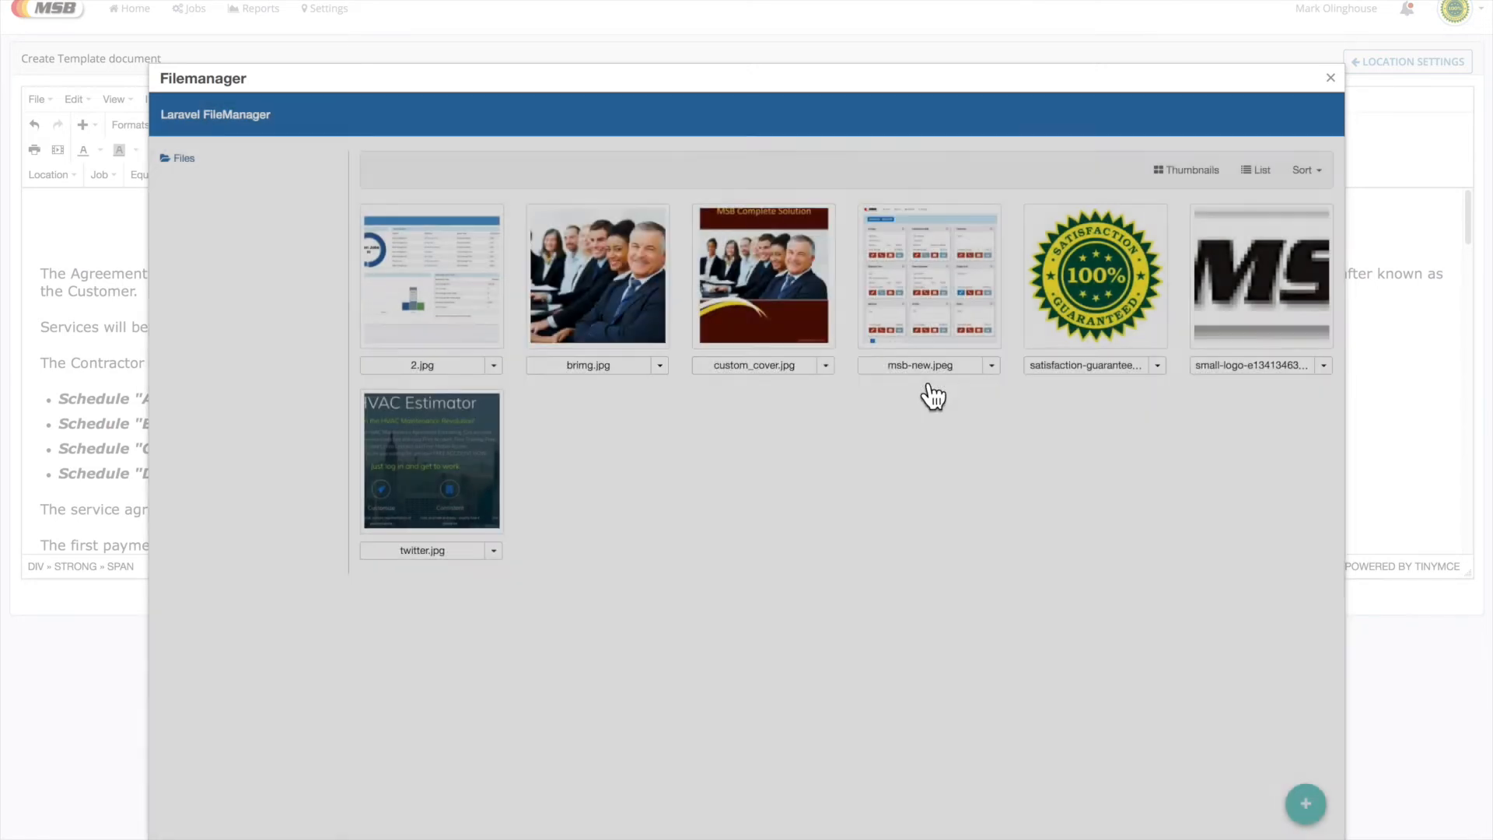
Try inserting the uploaded 2.jpg above the agreement title, and delete it from the document
{"action": "left_click", "coordinate": [449, 280]}
{"action": "left_click", "coordinate": [858, 531]}
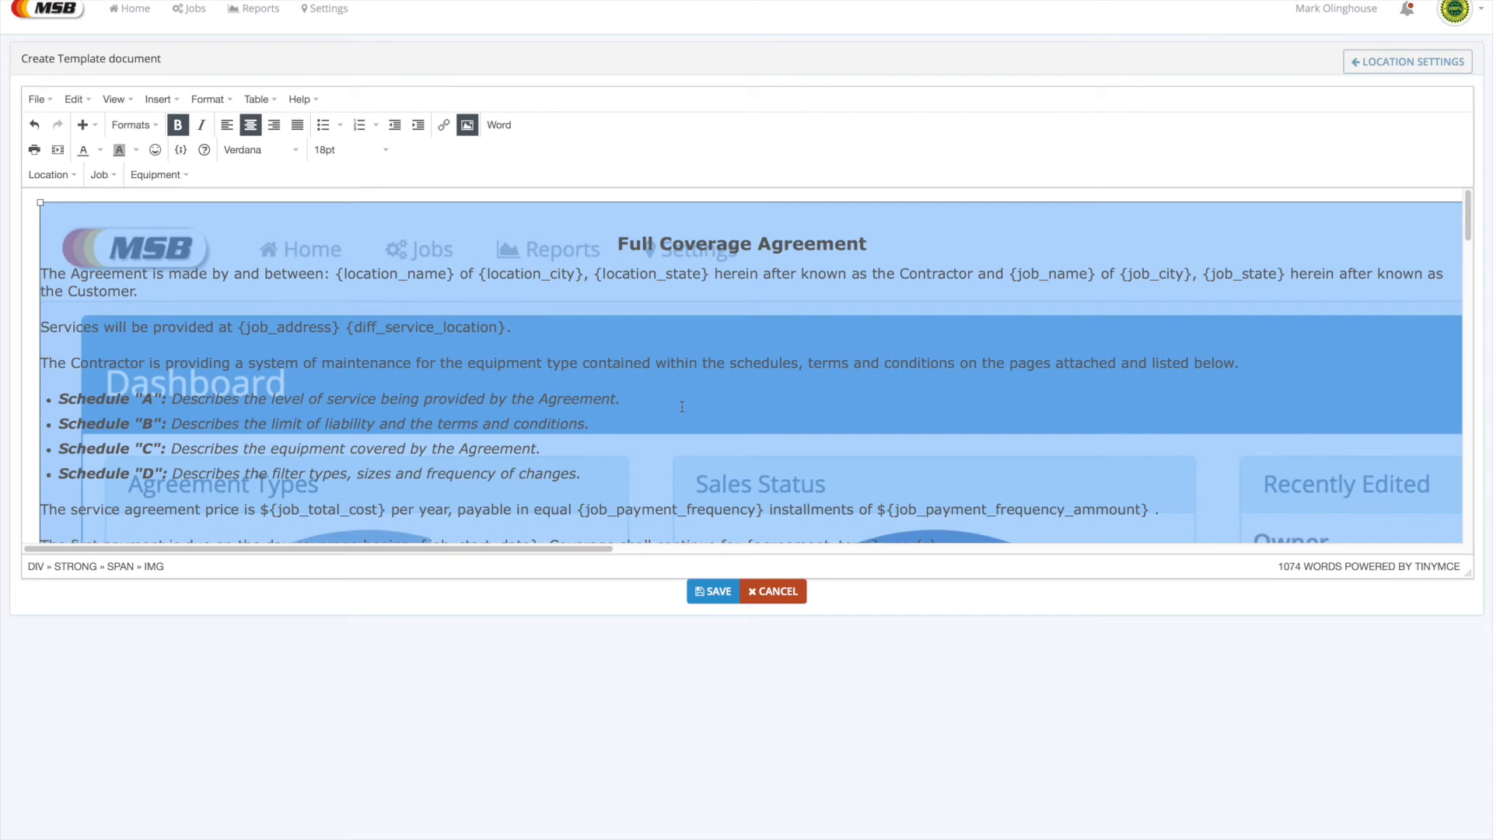
{"action": "left_click", "coordinate": [684, 310]}
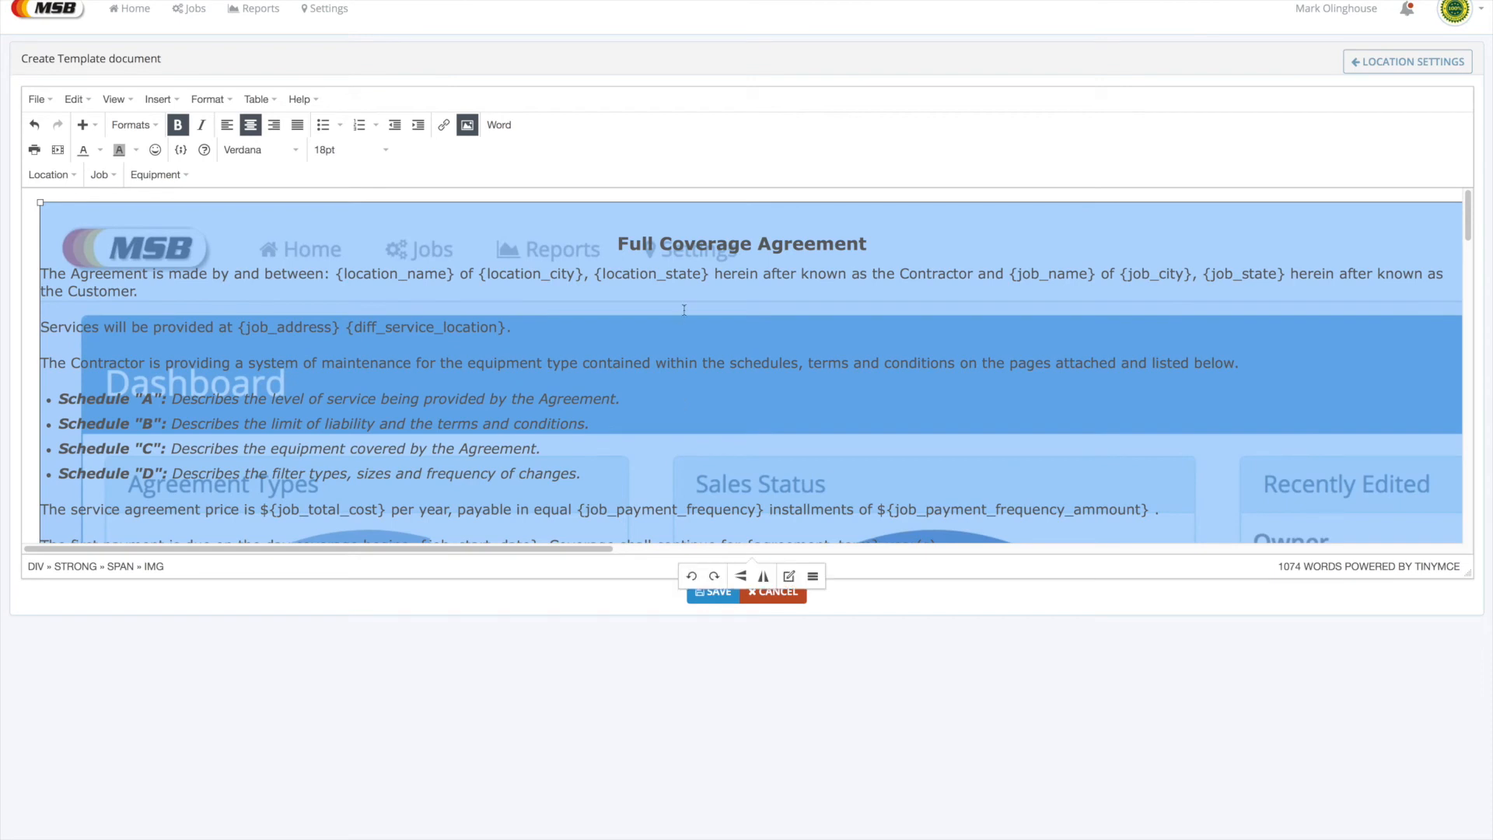
{"action": "key", "text": "Delete"}
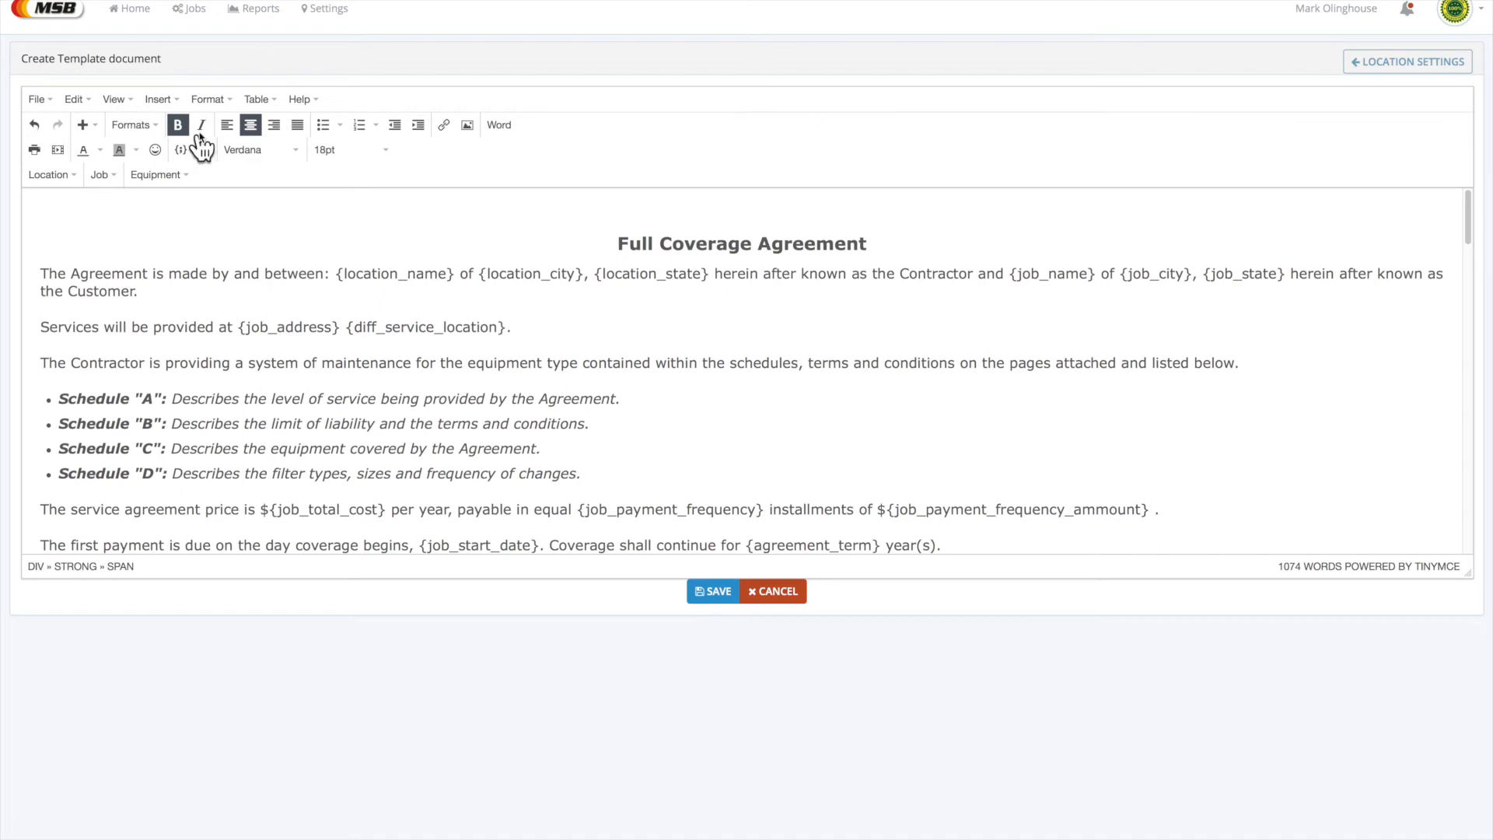
Insert the MSB small-logo image from the file manager above the "Full Coverage Agreement" title
{"action": "left_click", "coordinate": [465, 127]}
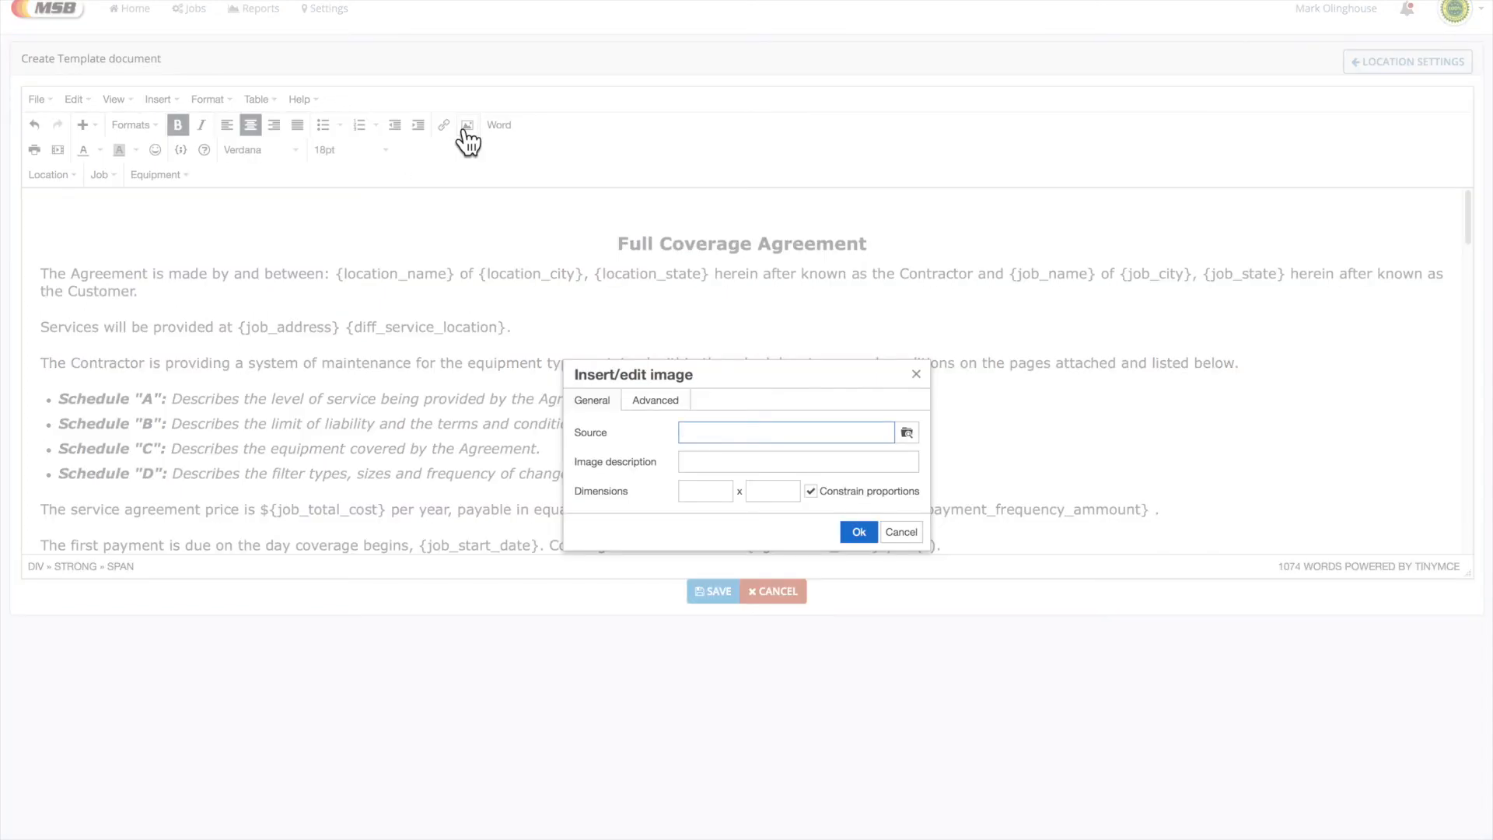
{"action": "left_click", "coordinate": [906, 434]}
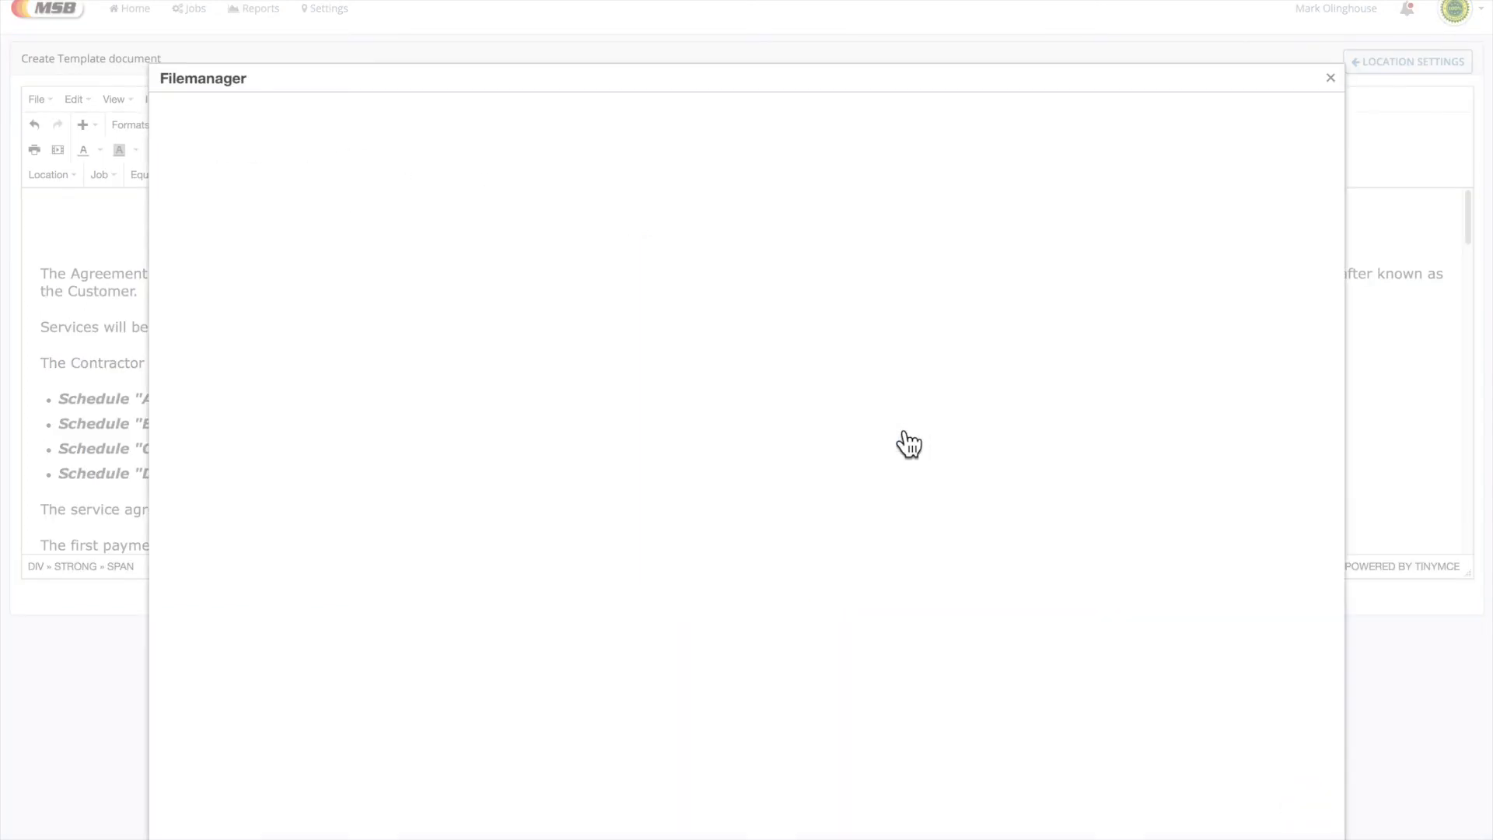
{"action": "left_click", "coordinate": [1235, 279]}
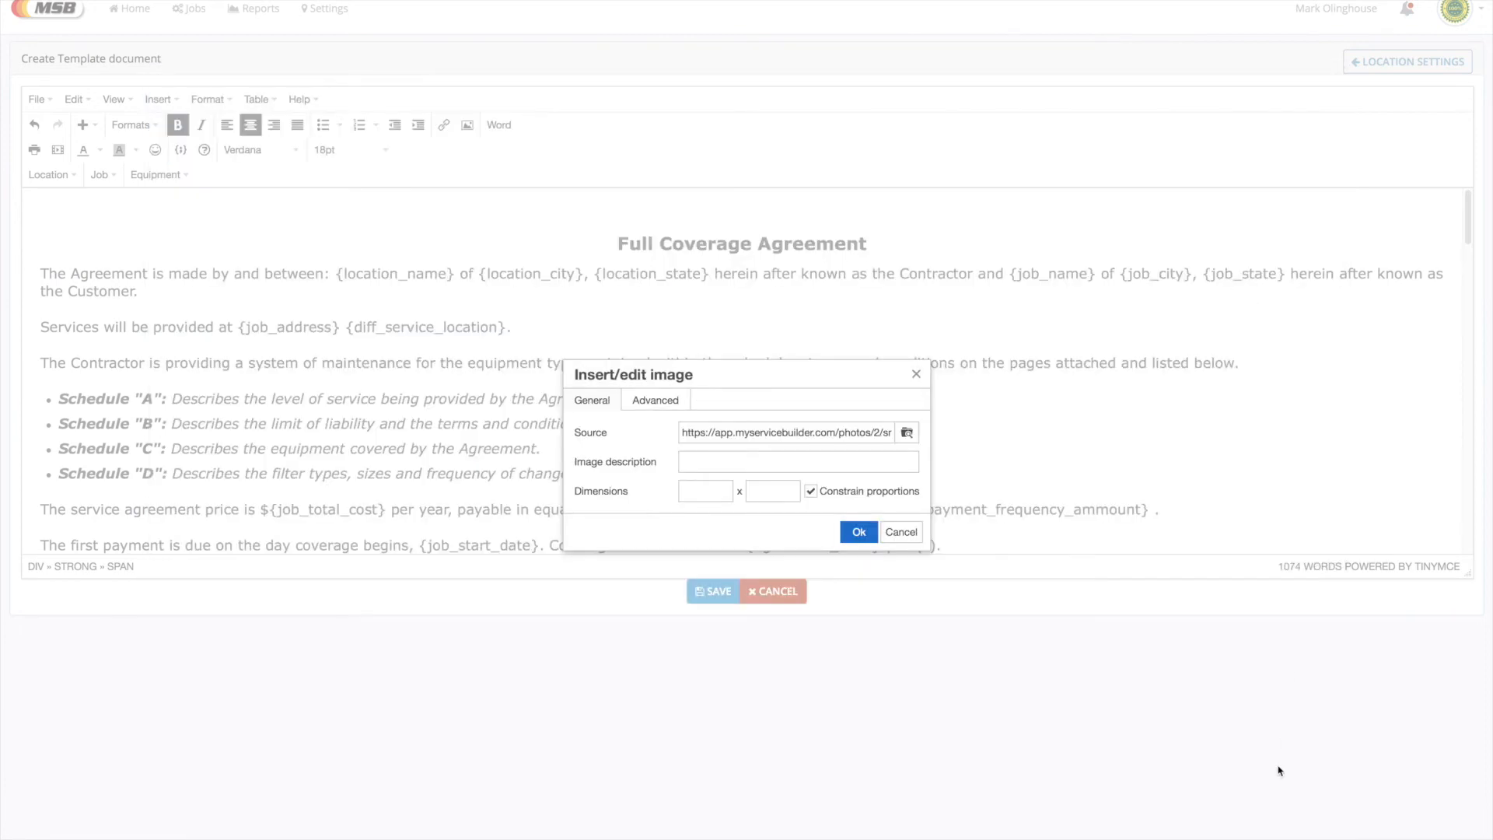
{"action": "left_click", "coordinate": [858, 532]}
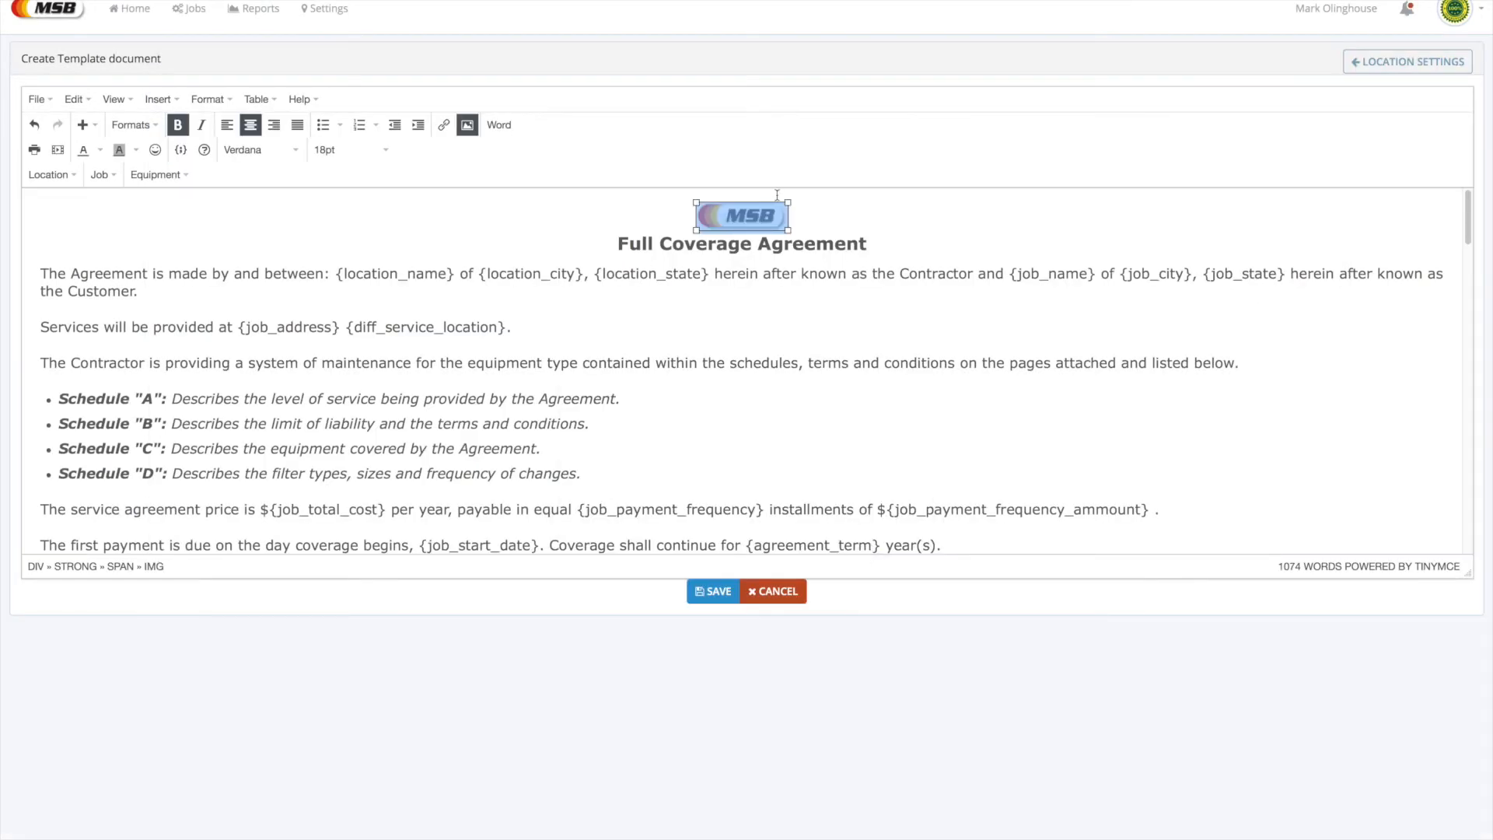
Enlarge the MSB logo proportionally and add a blank line between it and the agreement title
{"action": "left_click_drag", "start_coordinate": [787, 231], "coordinate": [837, 269]}
{"action": "left_click", "coordinate": [888, 223]}
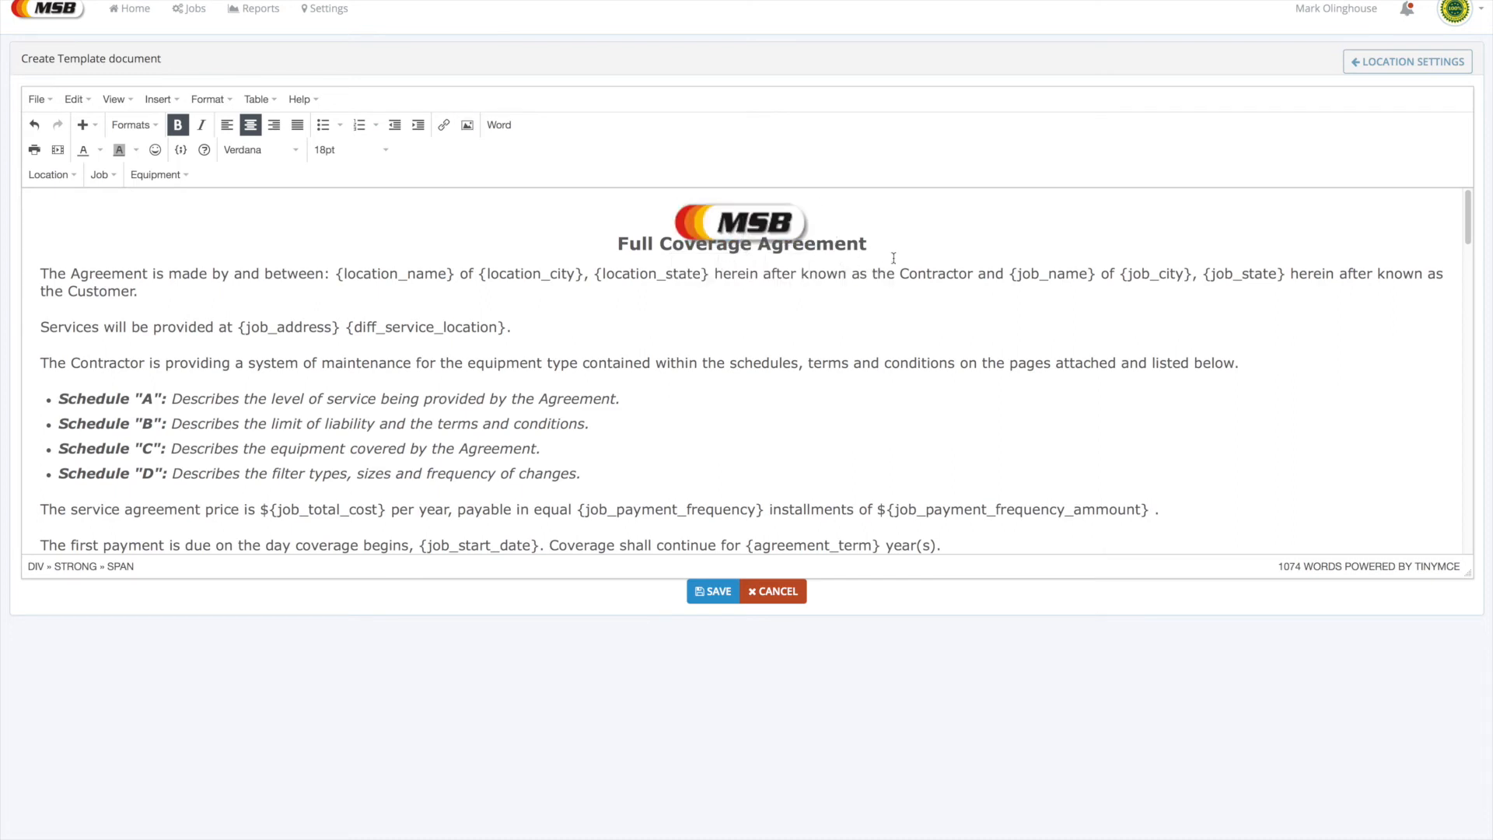
{"action": "key", "text": "Return"}
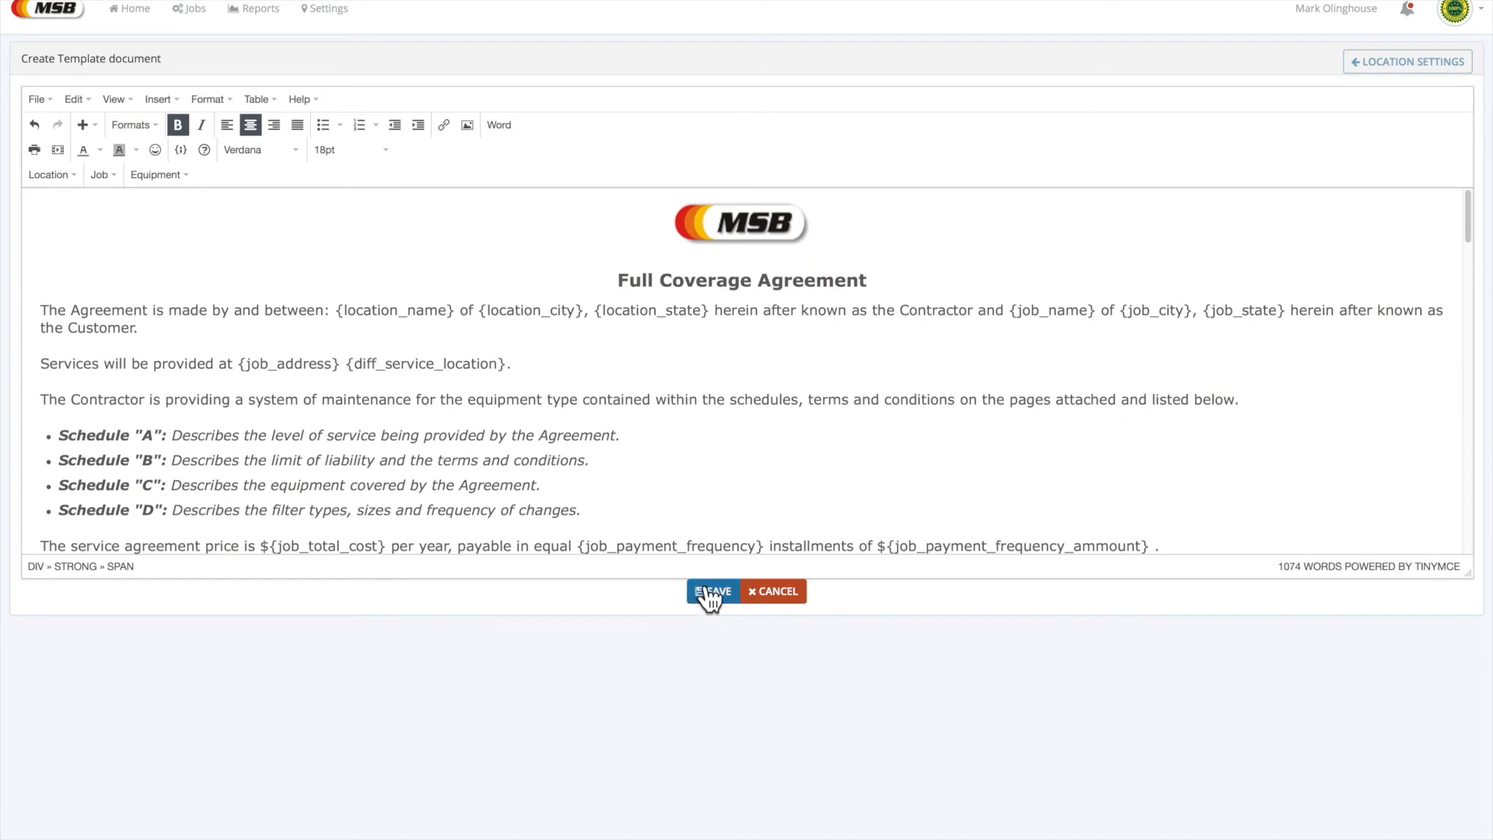
{"action": "left_click", "coordinate": [722, 460]}
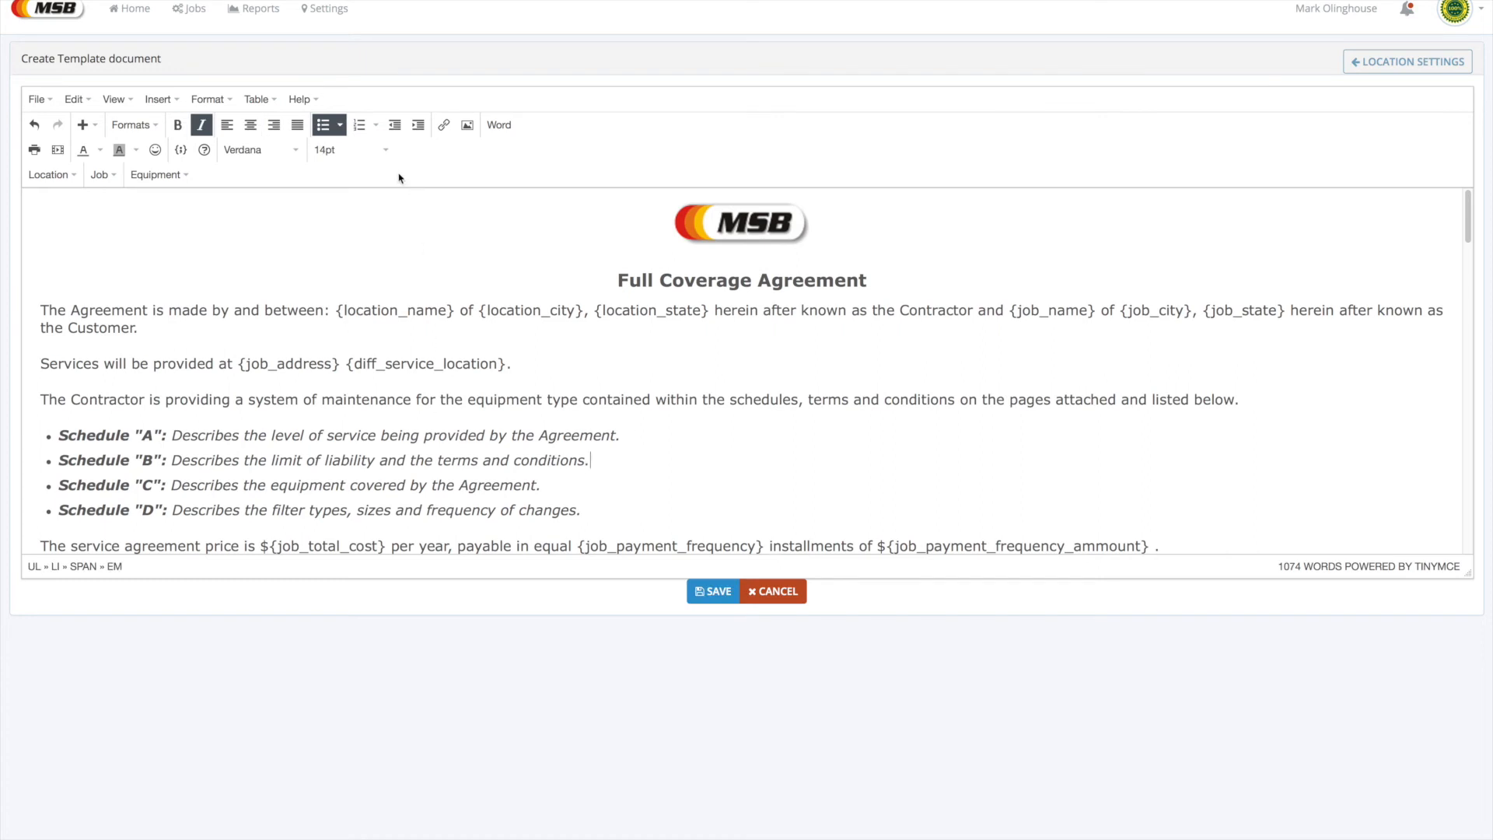
{"action": "left_click", "coordinate": [465, 124]}
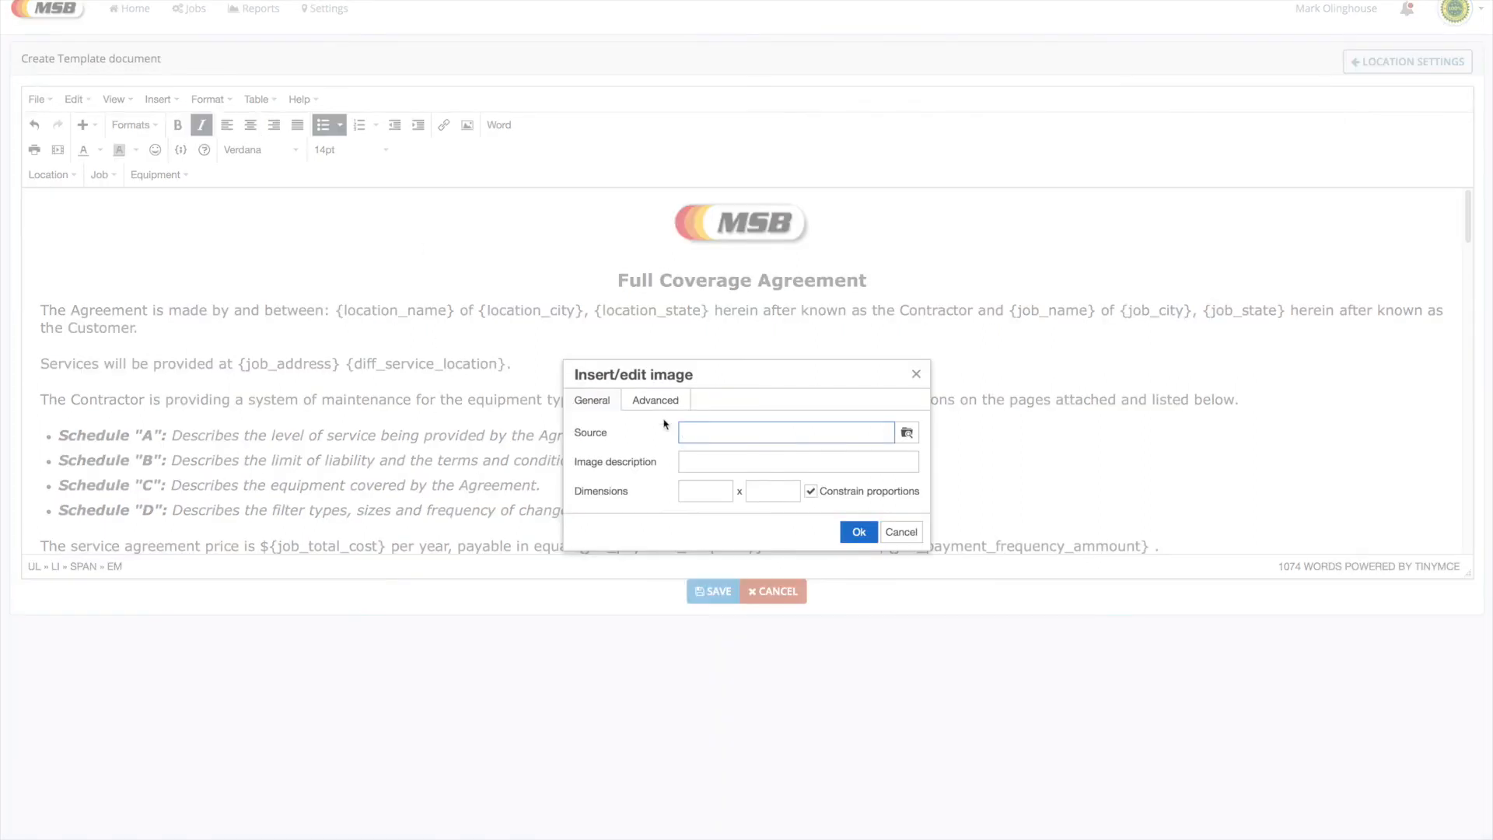
{"action": "left_click", "coordinate": [904, 432]}
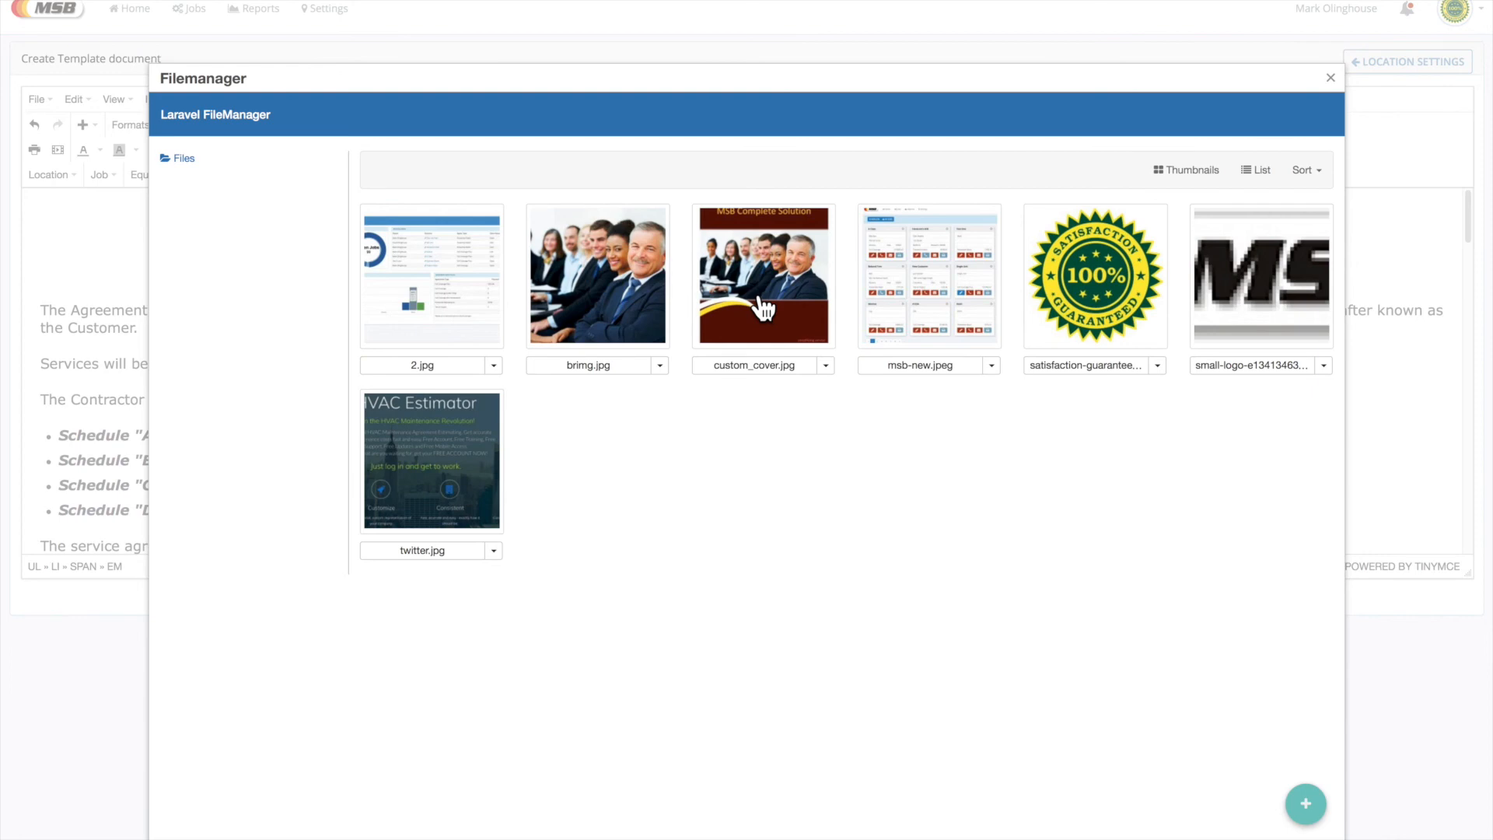
{"action": "left_click", "coordinate": [1330, 78]}
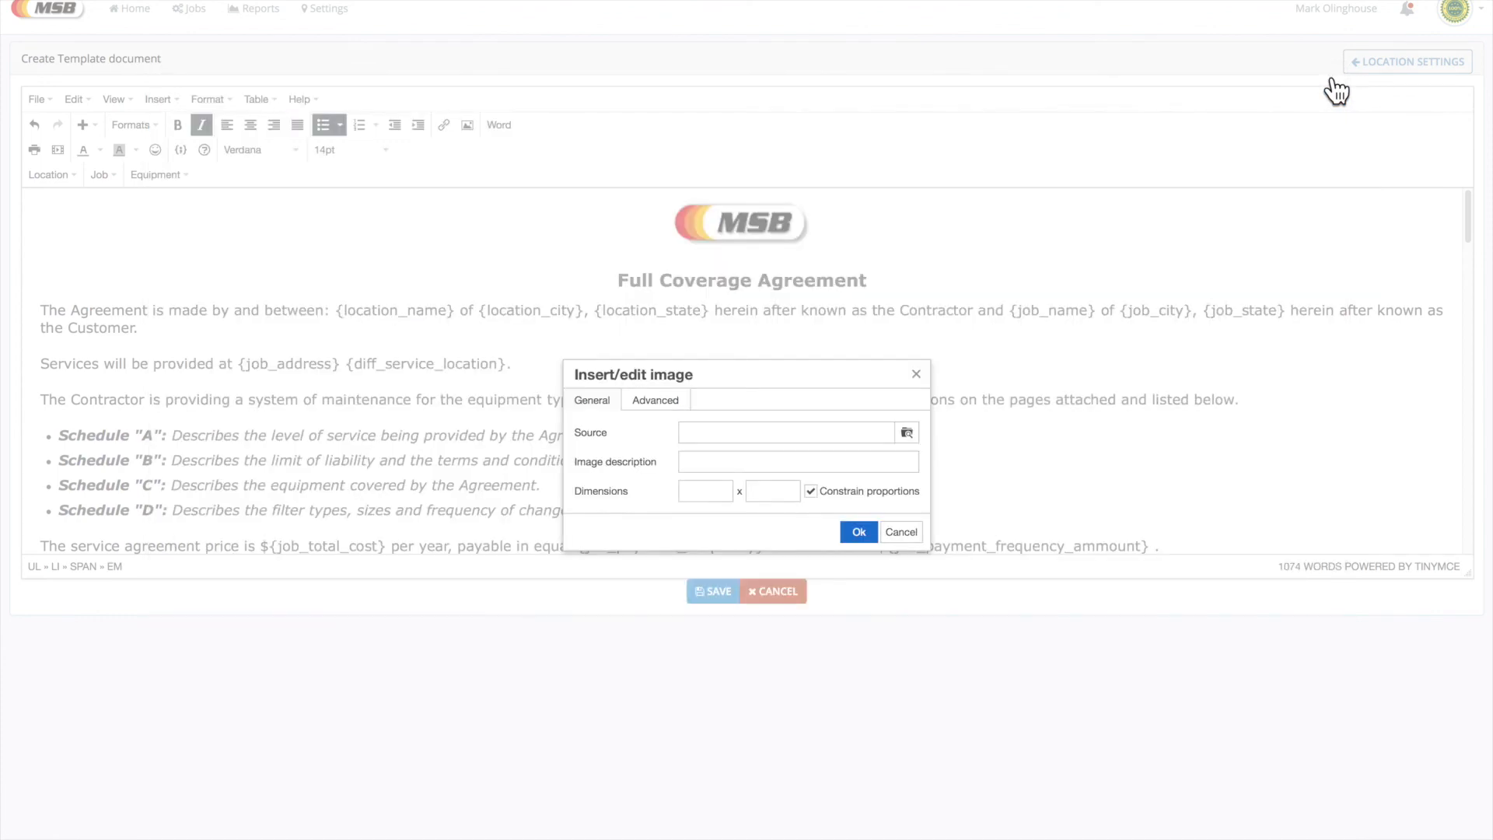
{"action": "left_click", "coordinate": [902, 532]}
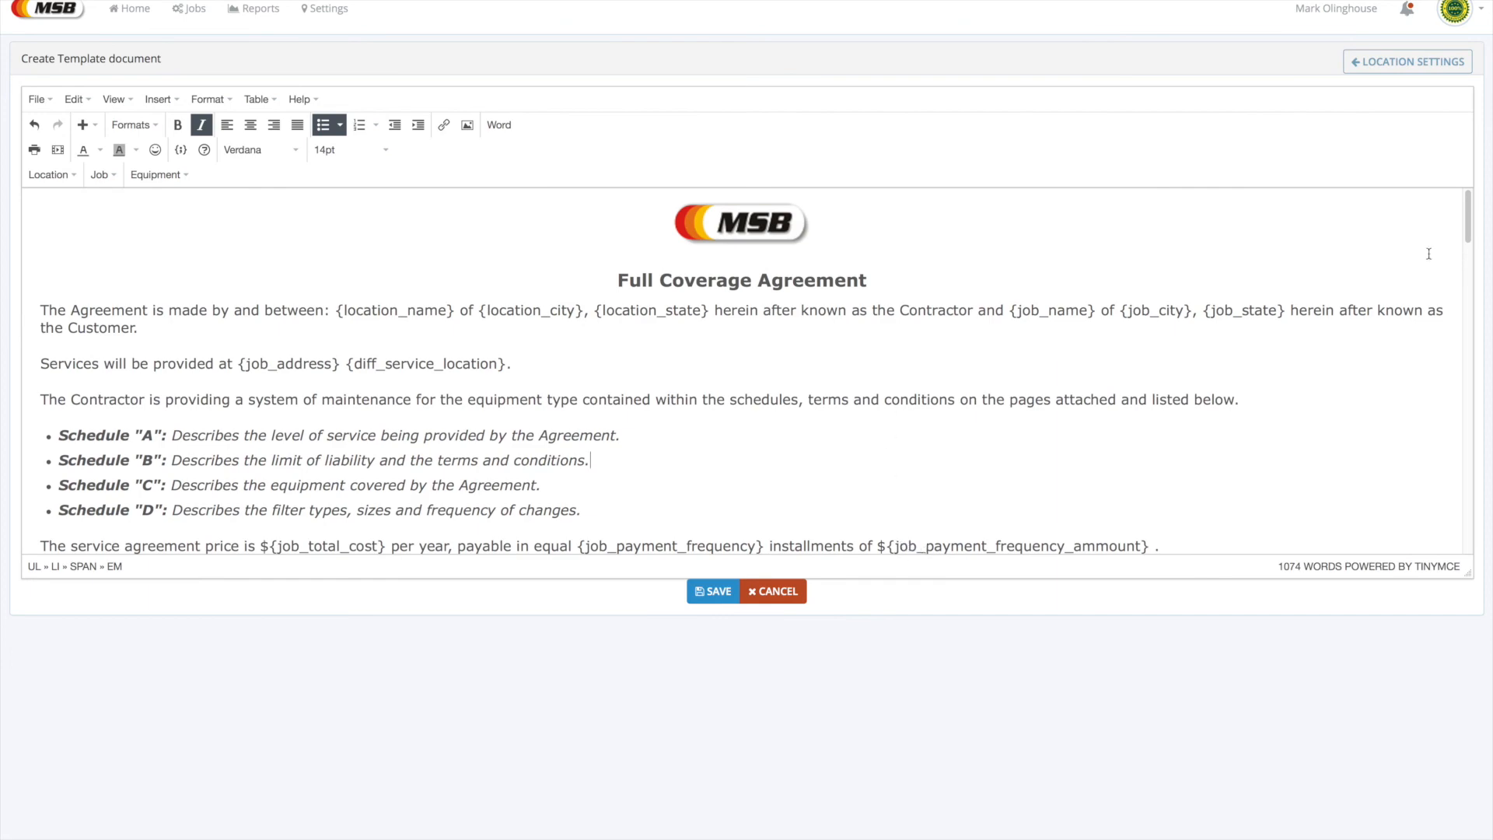
Select all cells of the Planned Hours, Unplanned Hours and Materials Dollar table at the end of the document
{"action": "left_click_drag", "start_coordinate": [1466, 230], "coordinate": [1465, 536]}
{"action": "left_click", "coordinate": [1121, 520]}
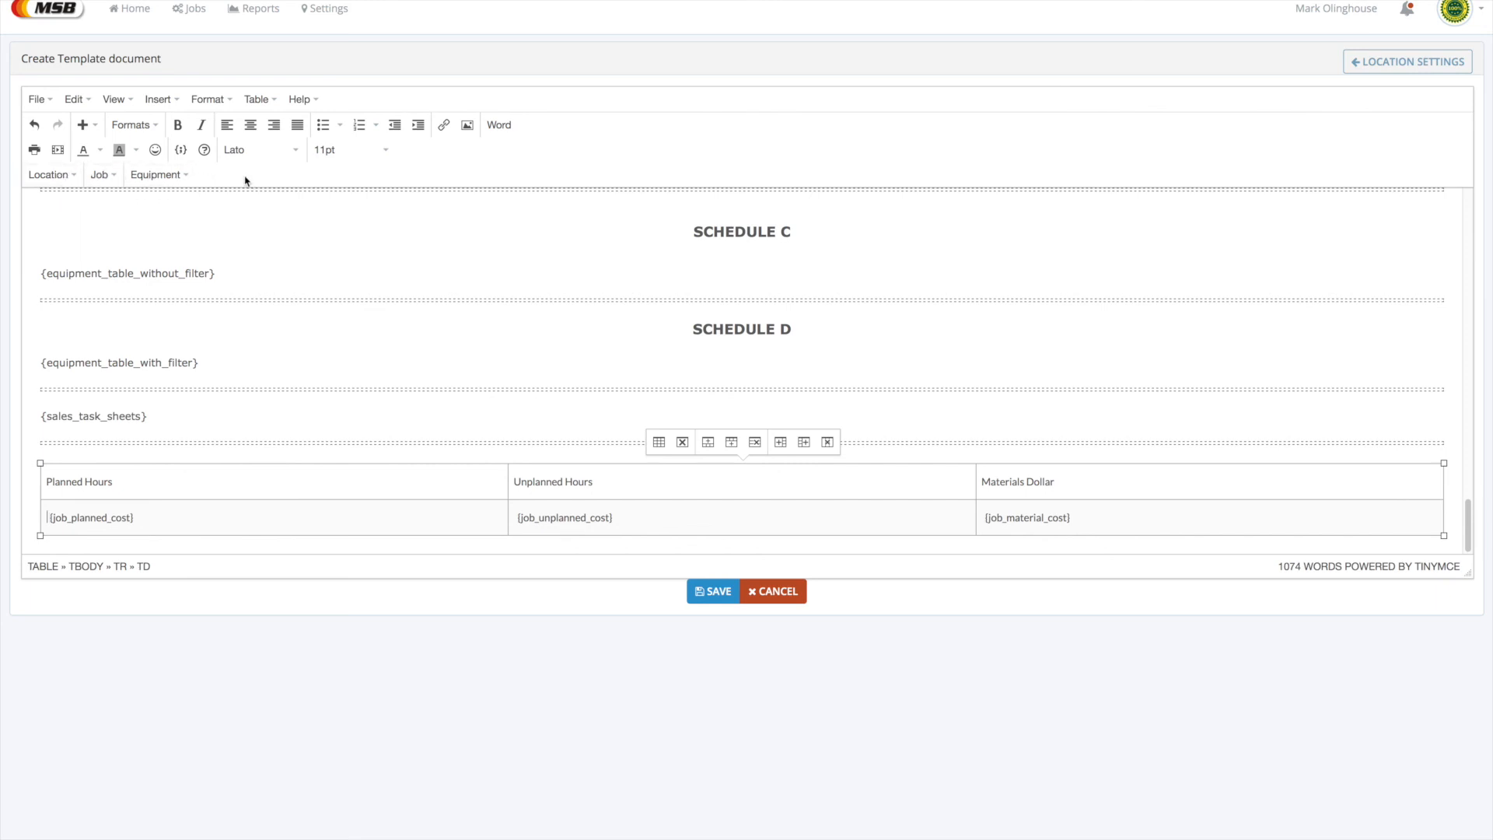
{"action": "left_click_drag", "start_coordinate": [340, 486], "coordinate": [1074, 517]}
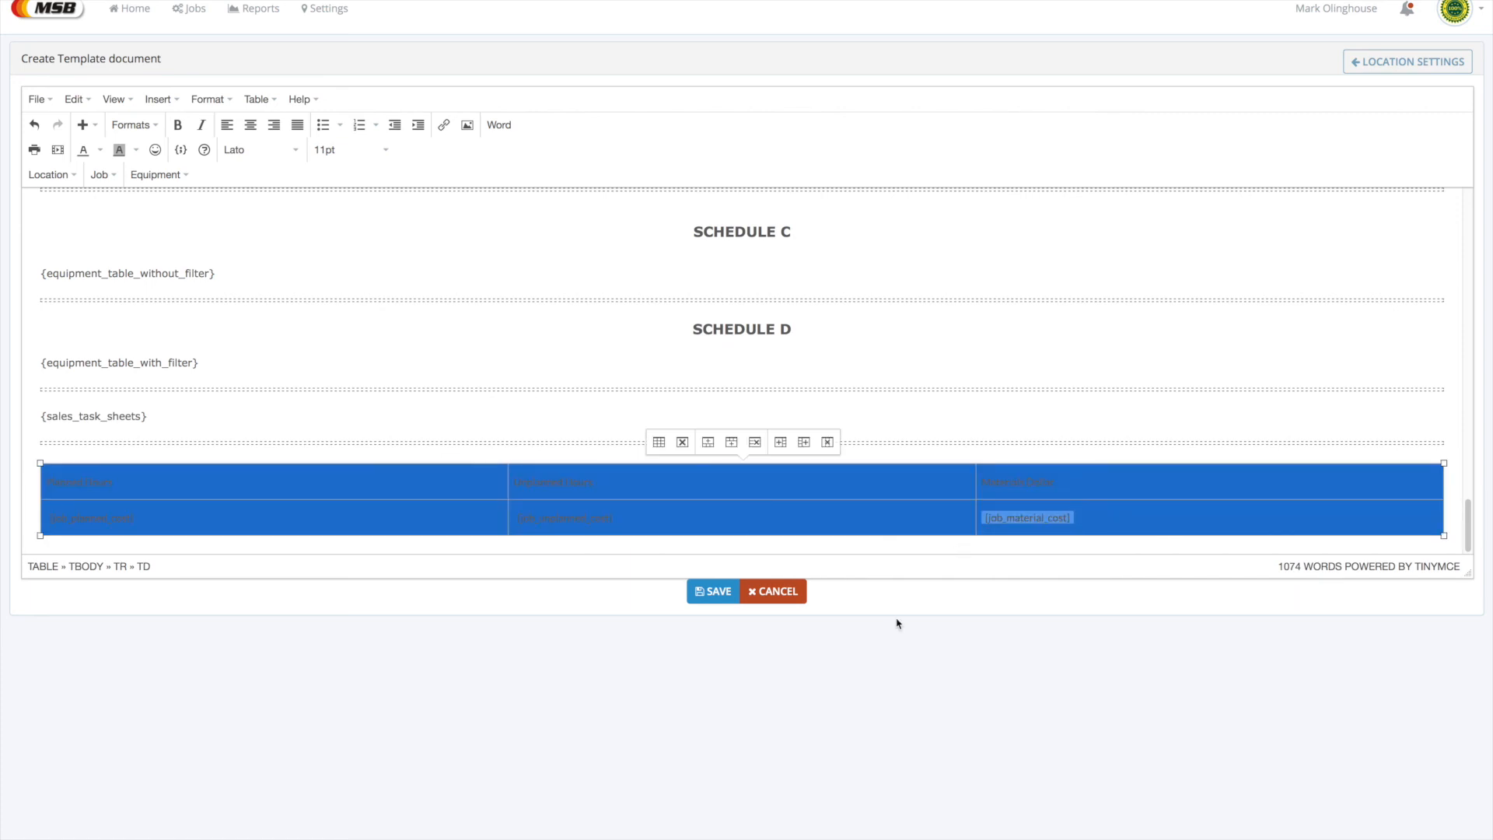